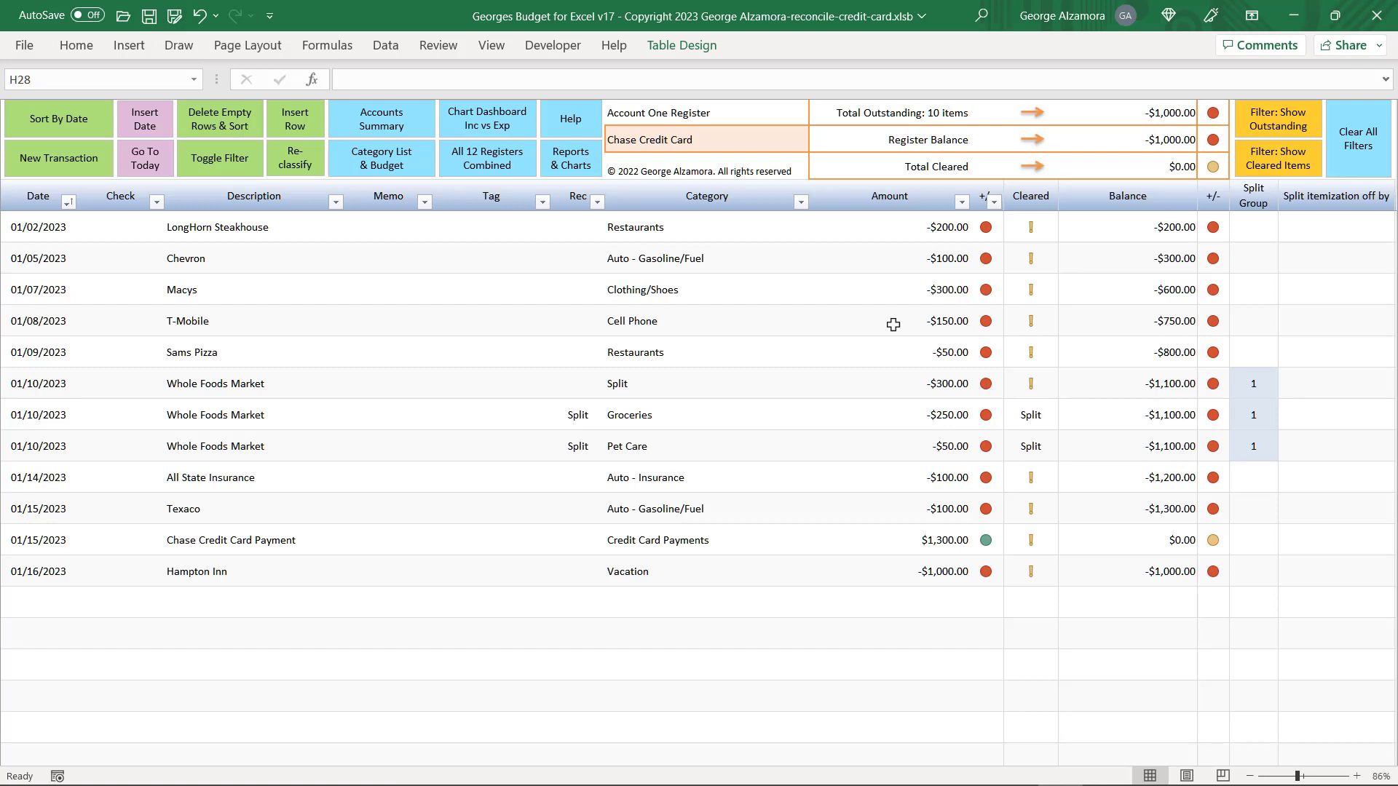
# Step: Review the register's transactions from LongHorn Steakhouse through Texaco, the card payment and Hampton Inn
pyautogui.hotkey('ctrl', 'Home')
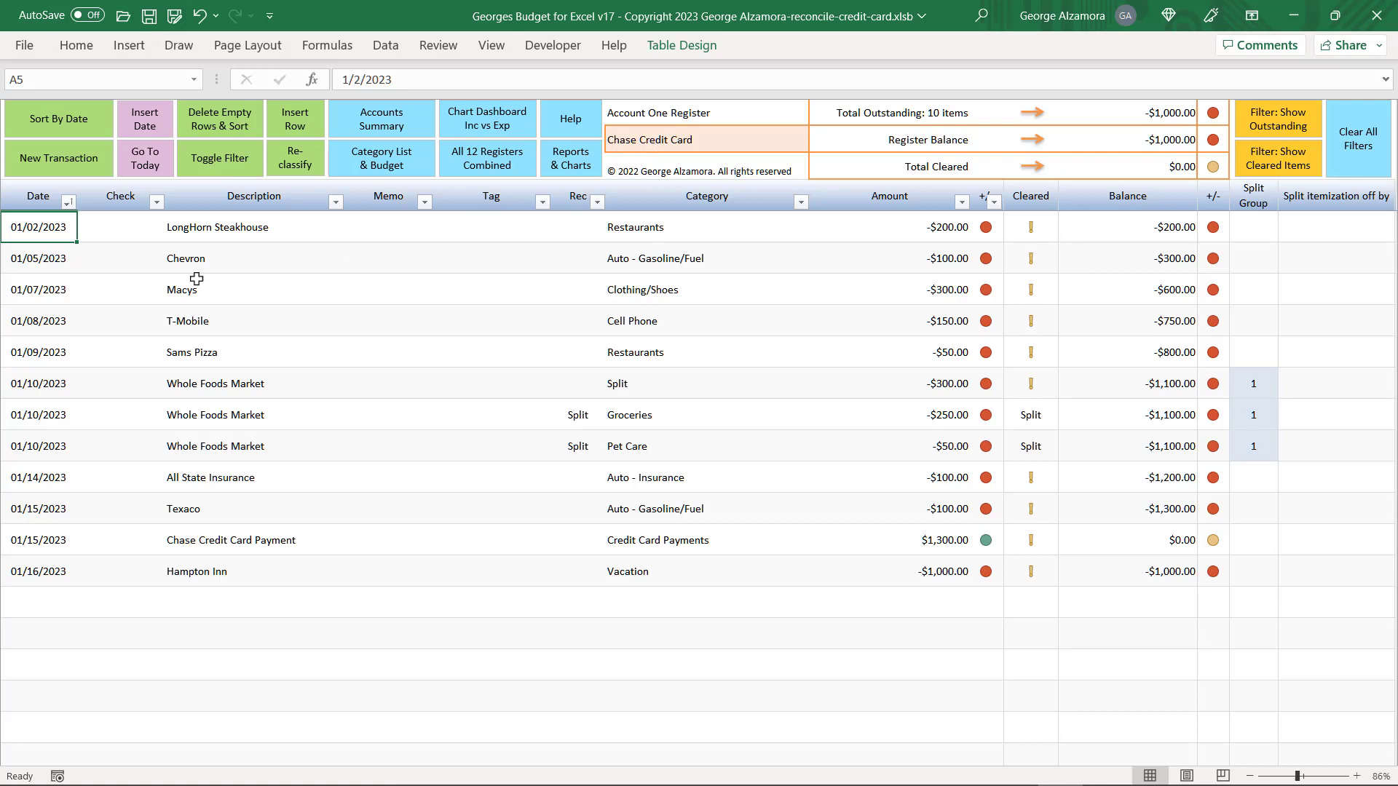
pyautogui.hotkey('ctrl', 'End')
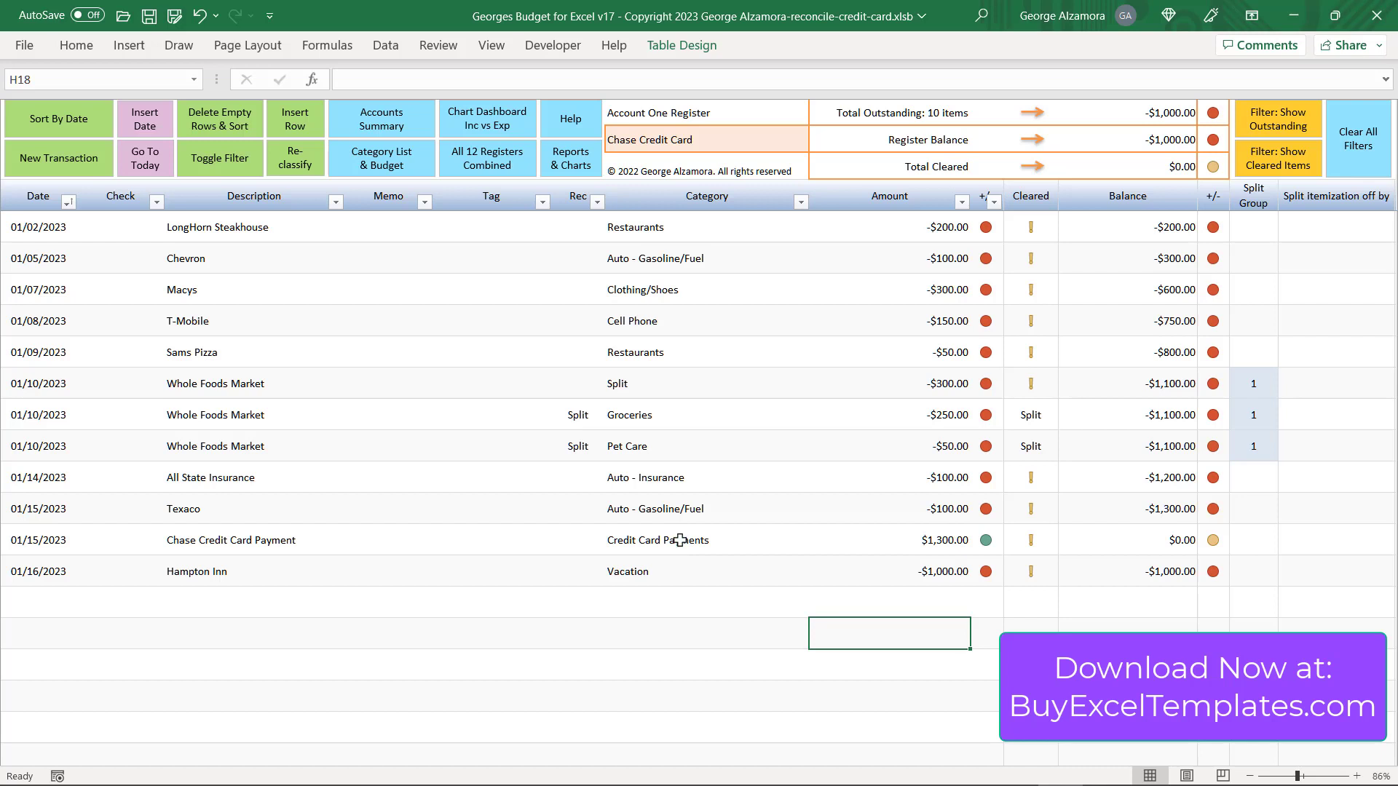
pyautogui.press('Home')
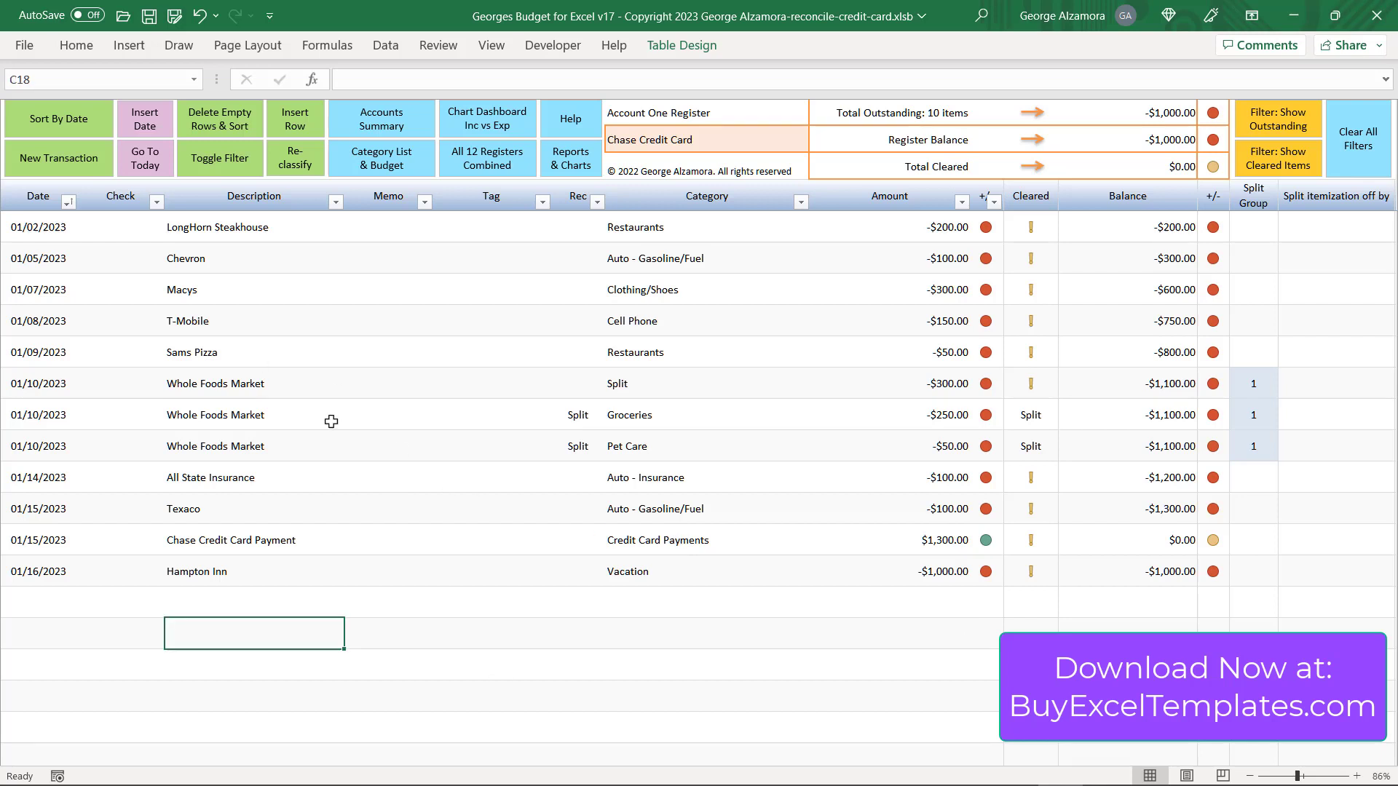
pyautogui.click(32, 225)
pyautogui.moveTo(31, 225); pyautogui.dragTo(926, 502)
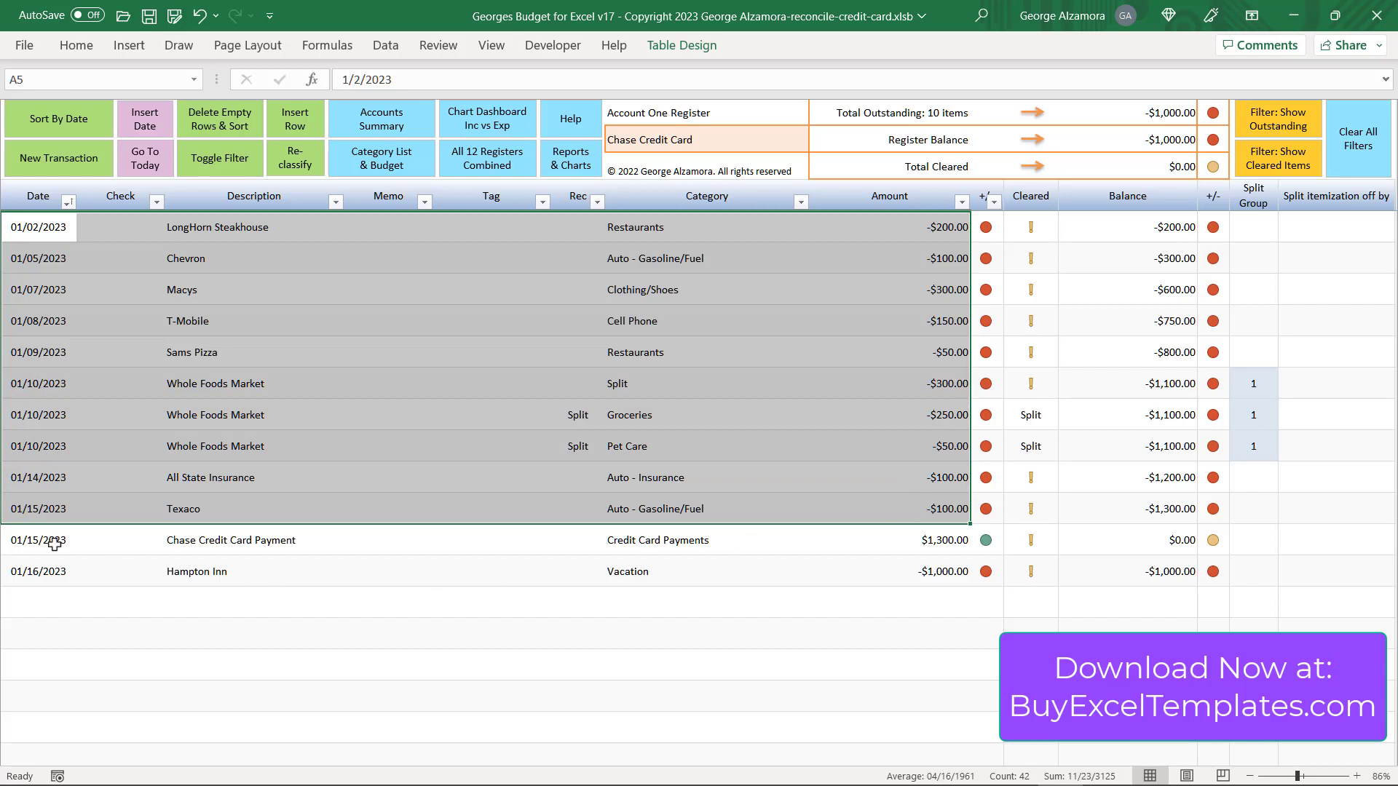
pyautogui.moveTo(56, 539); pyautogui.dragTo(977, 540)
pyautogui.moveTo(64, 575); pyautogui.dragTo(985, 587)
pyautogui.press('Down')
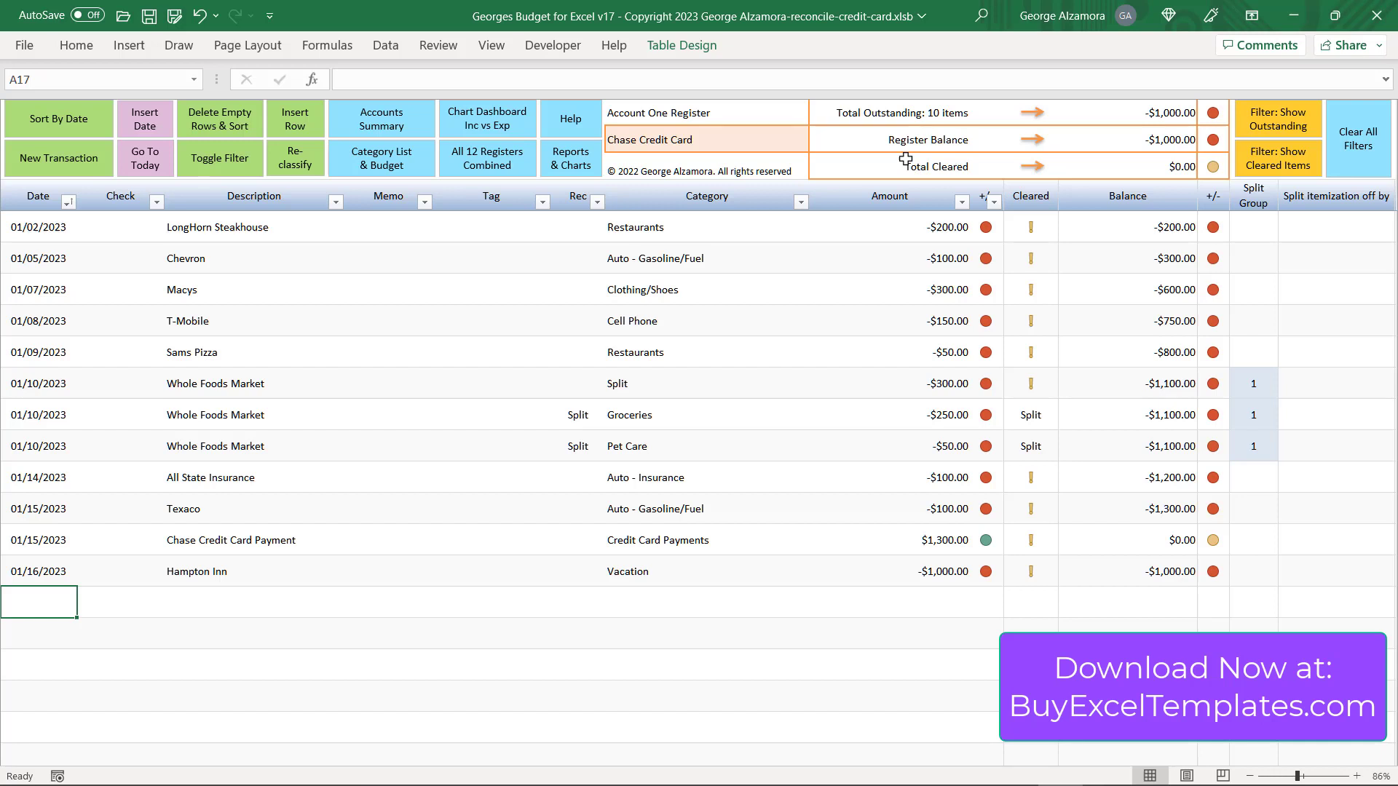
# Step: Inspect LongHorn Steakhouse's Rec choices and its -200 amount without changing anything
pyautogui.click(581, 231)
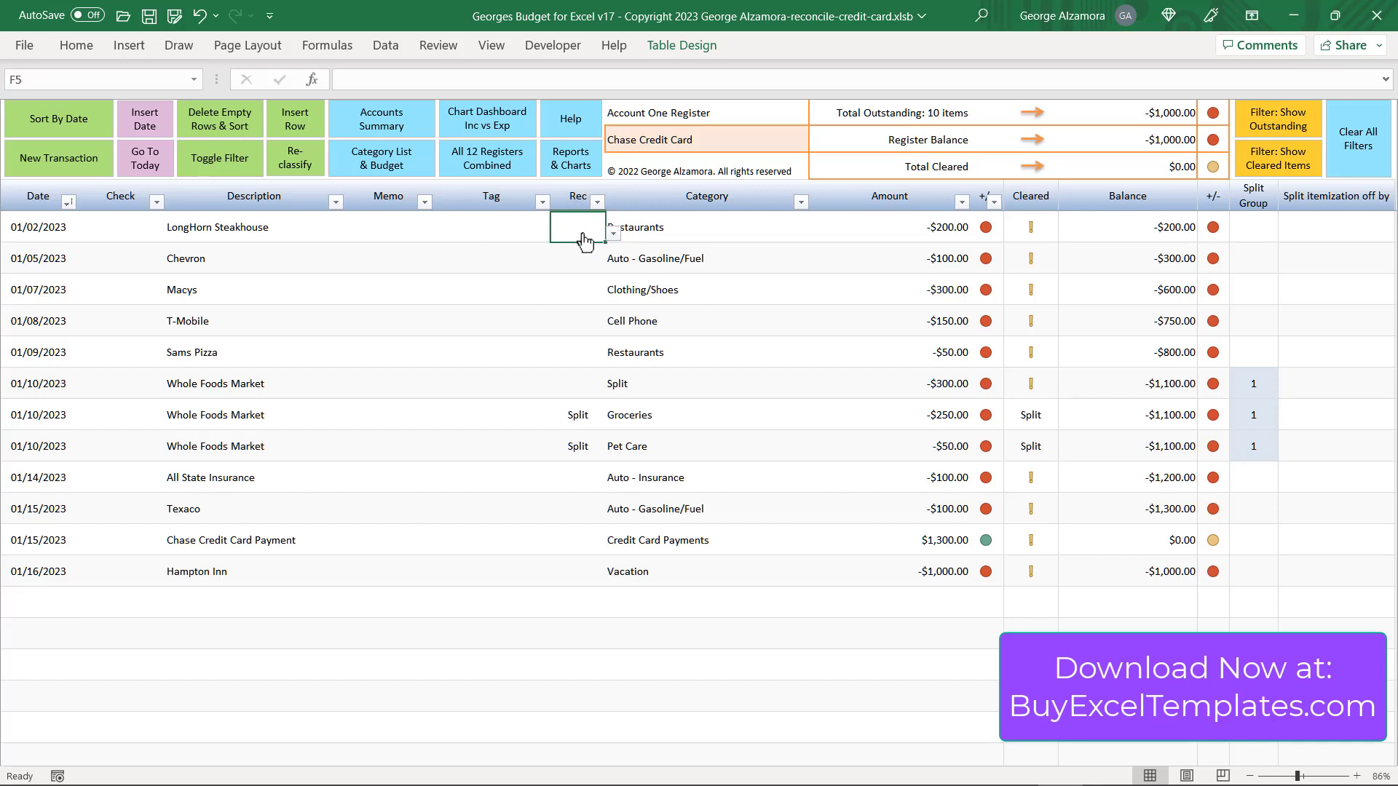
pyautogui.click(613, 236)
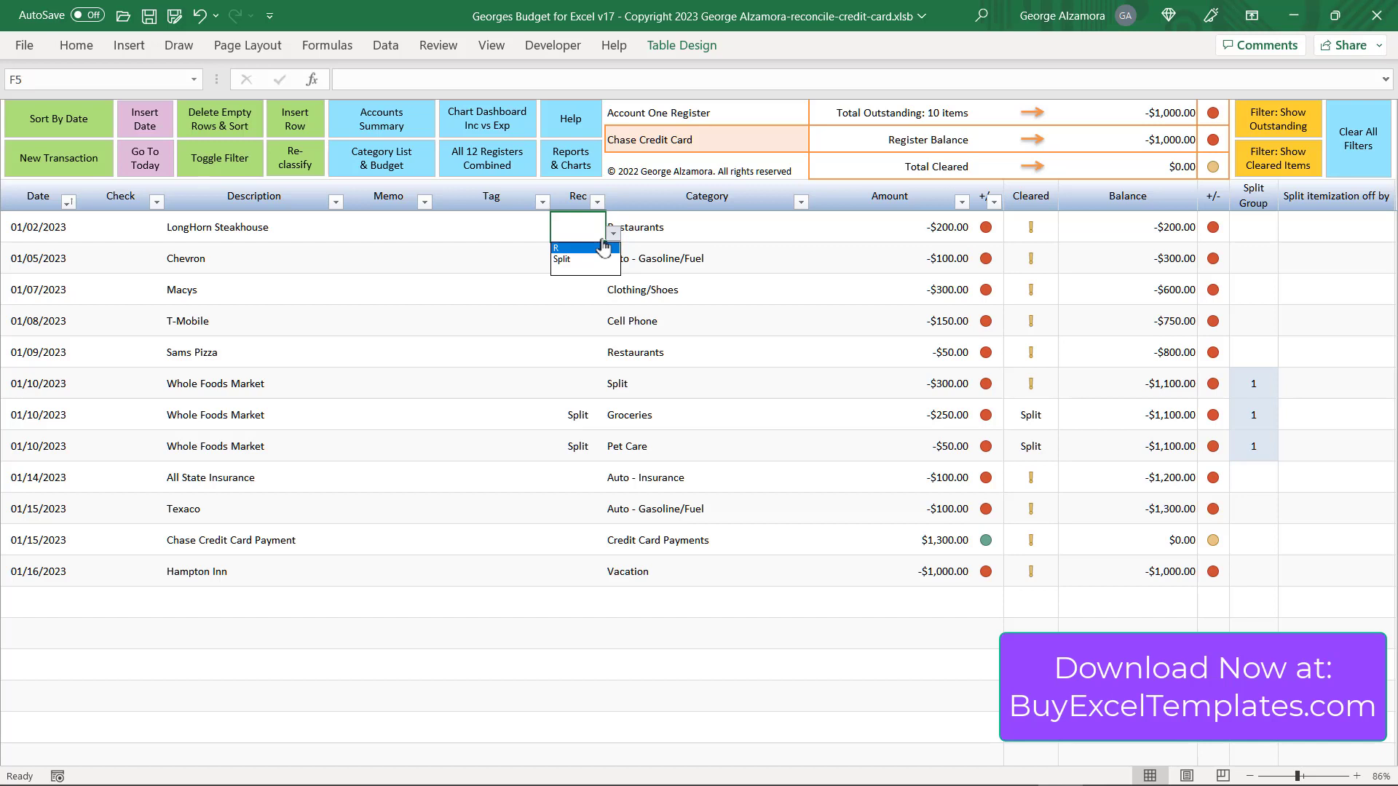
pyautogui.click(603, 247)
pyautogui.moveTo(45, 219); pyautogui.dragTo(923, 232)
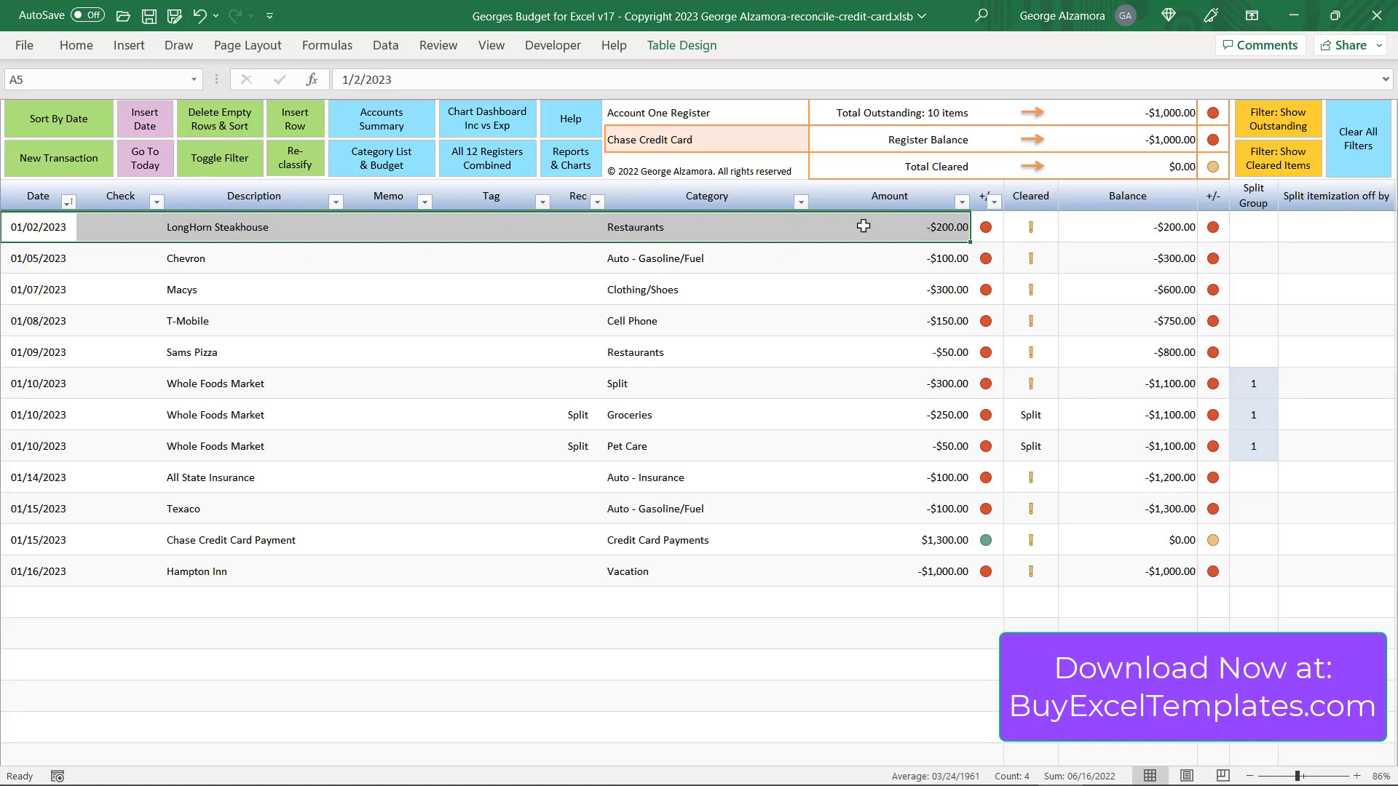
pyautogui.click(886, 227)
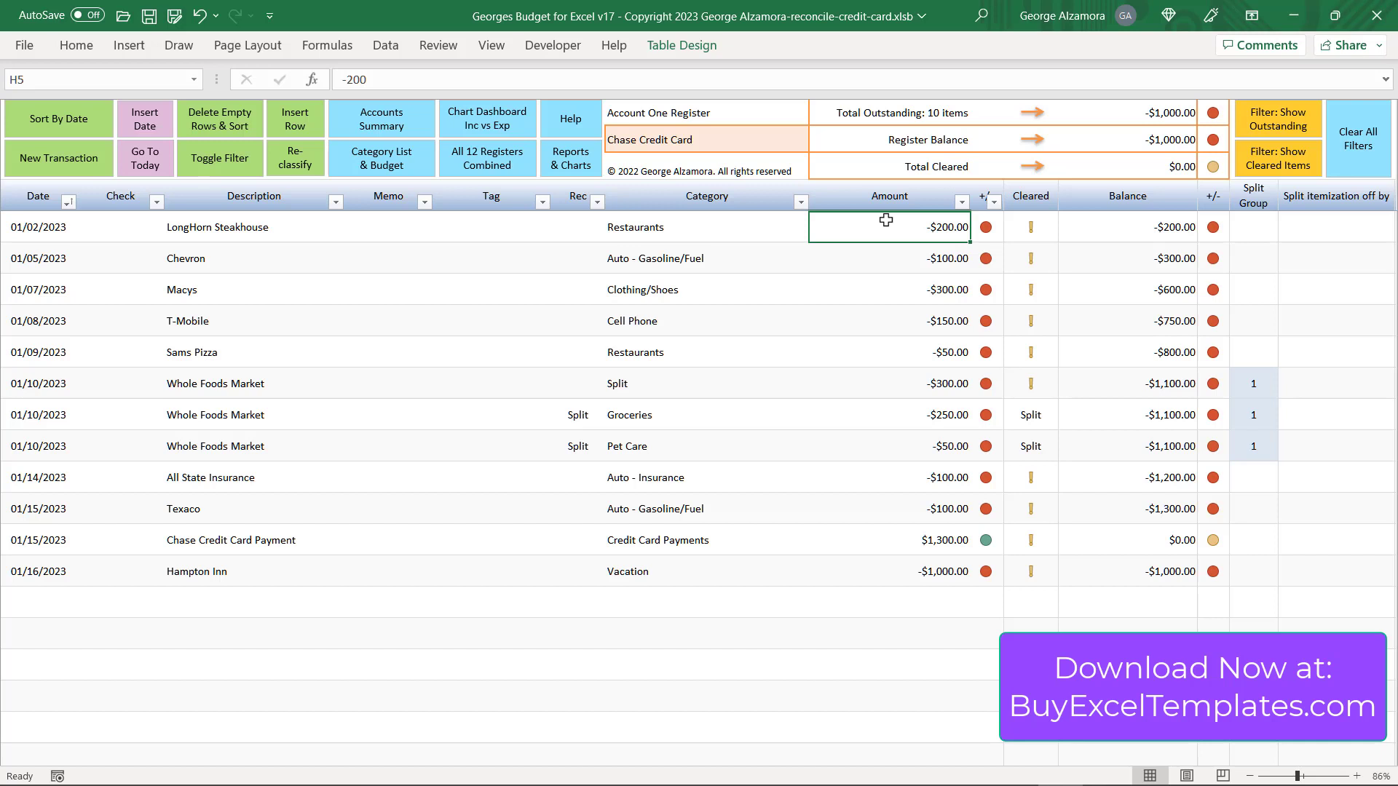
# Step: Mark the LongHorn Steakhouse transaction as R in the Rec column
pyautogui.click(589, 227)
pyautogui.click(613, 232)
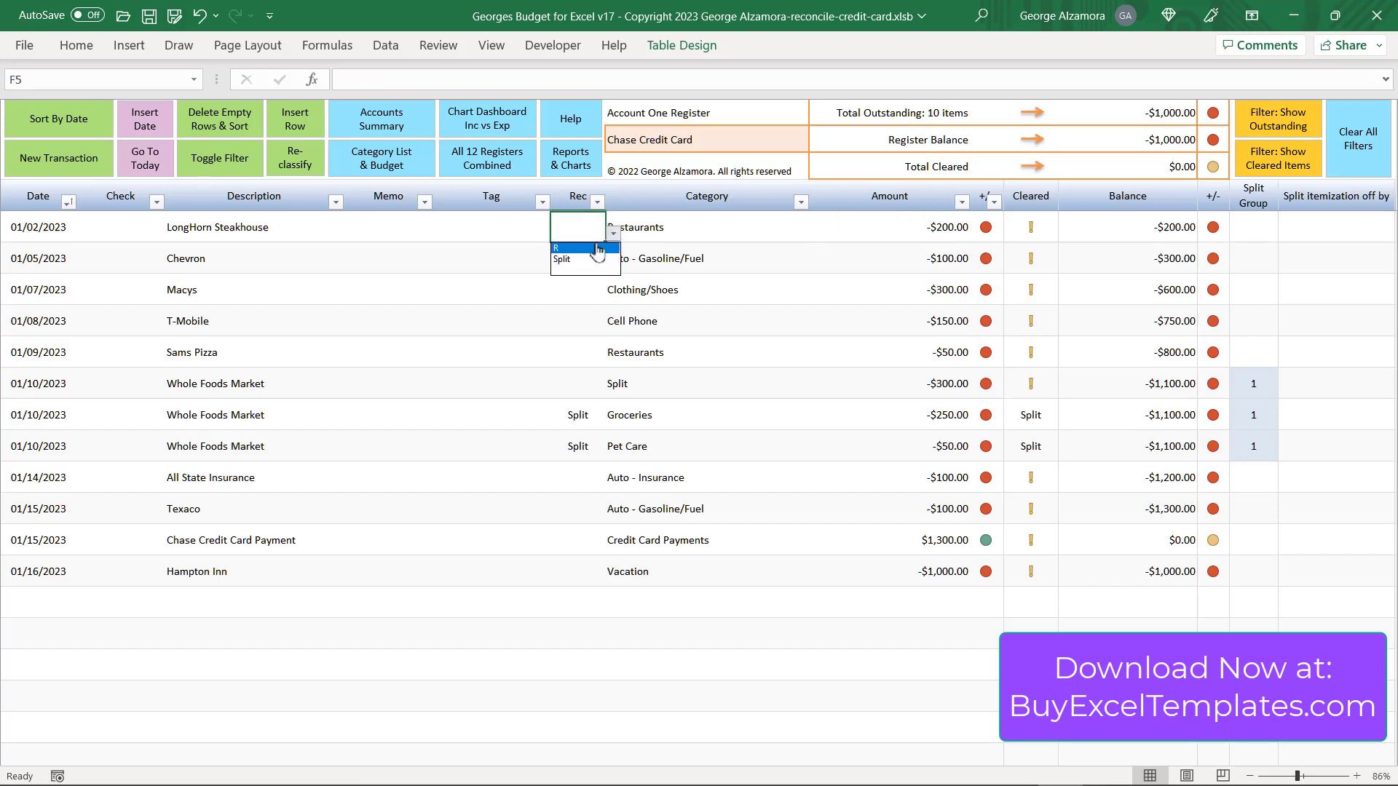
pyautogui.click(597, 248)
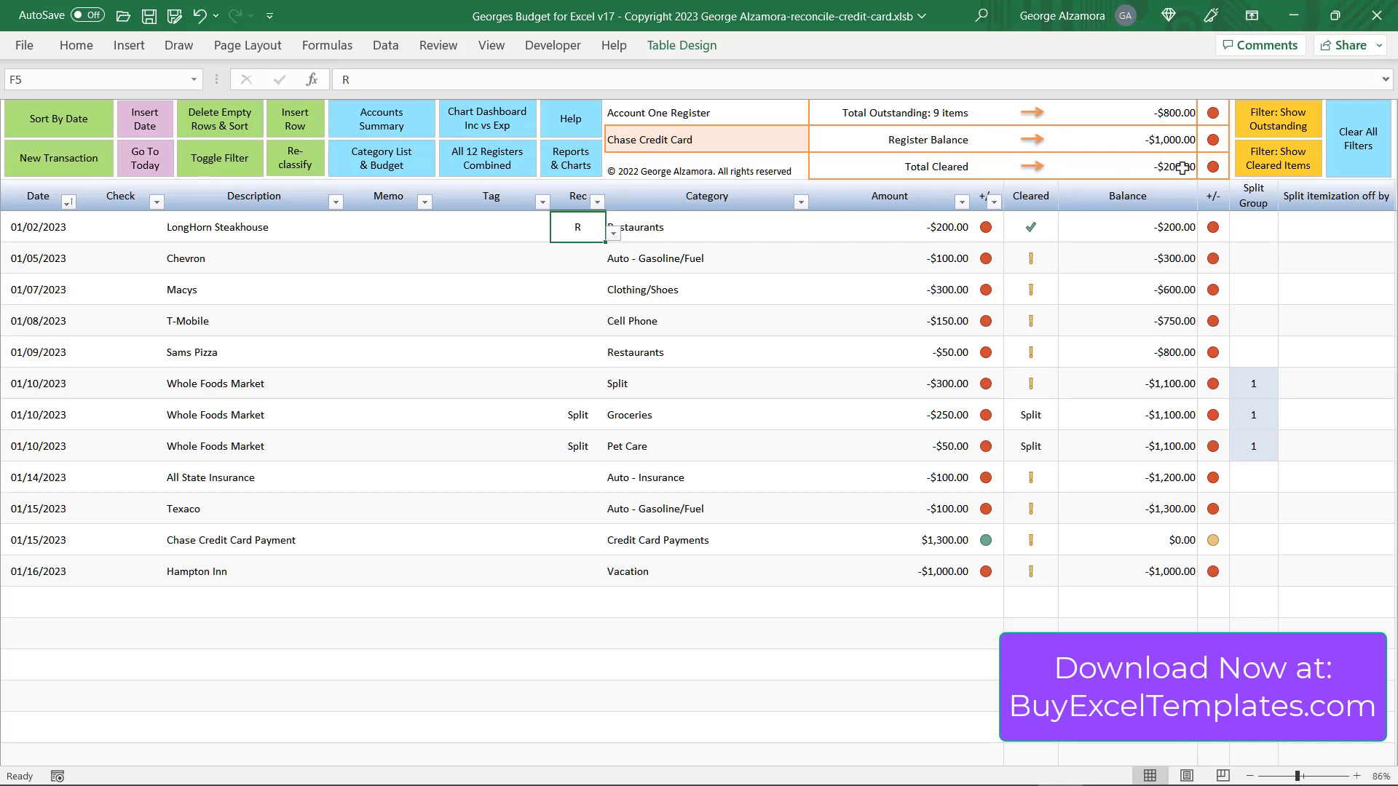
pyautogui.moveTo(69, 227); pyautogui.dragTo(806, 242)
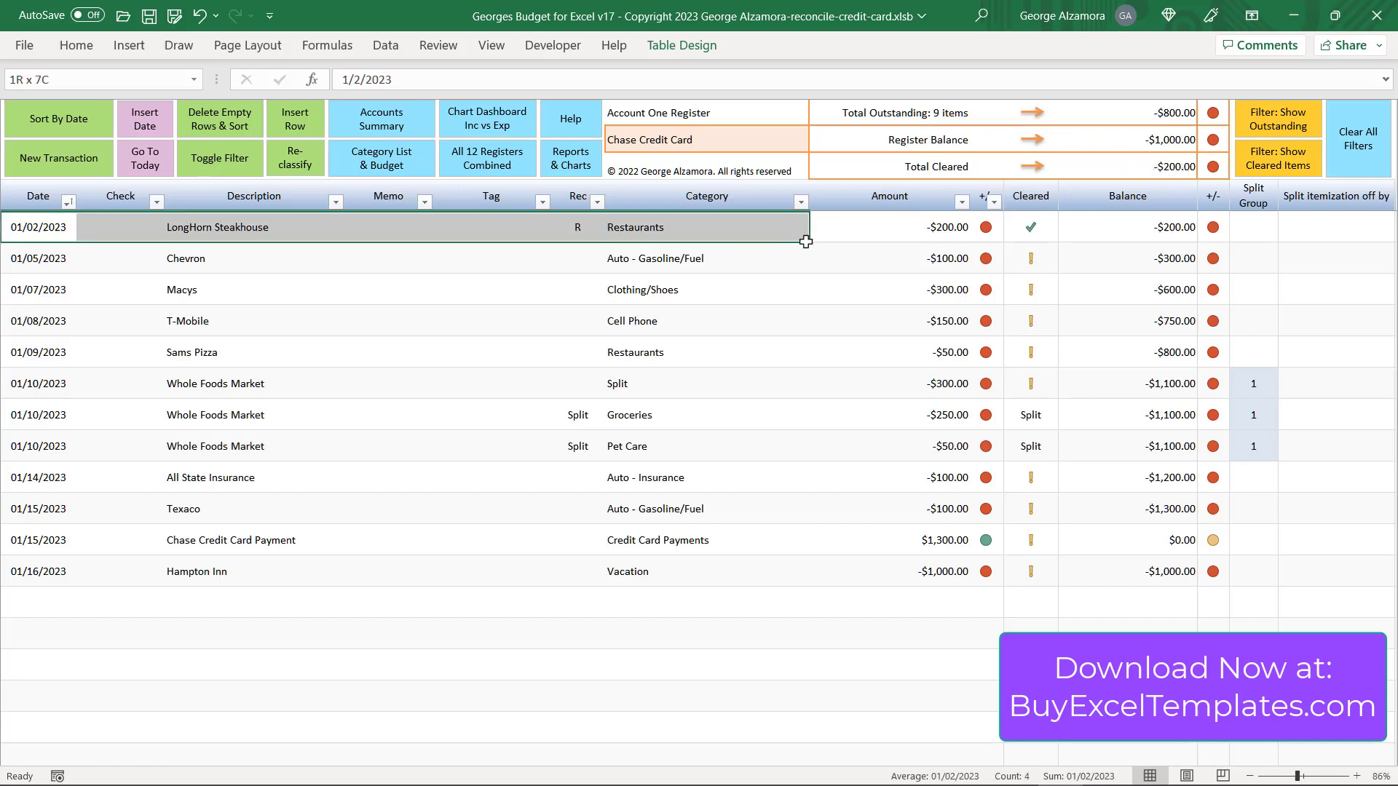
pyautogui.click(33, 258)
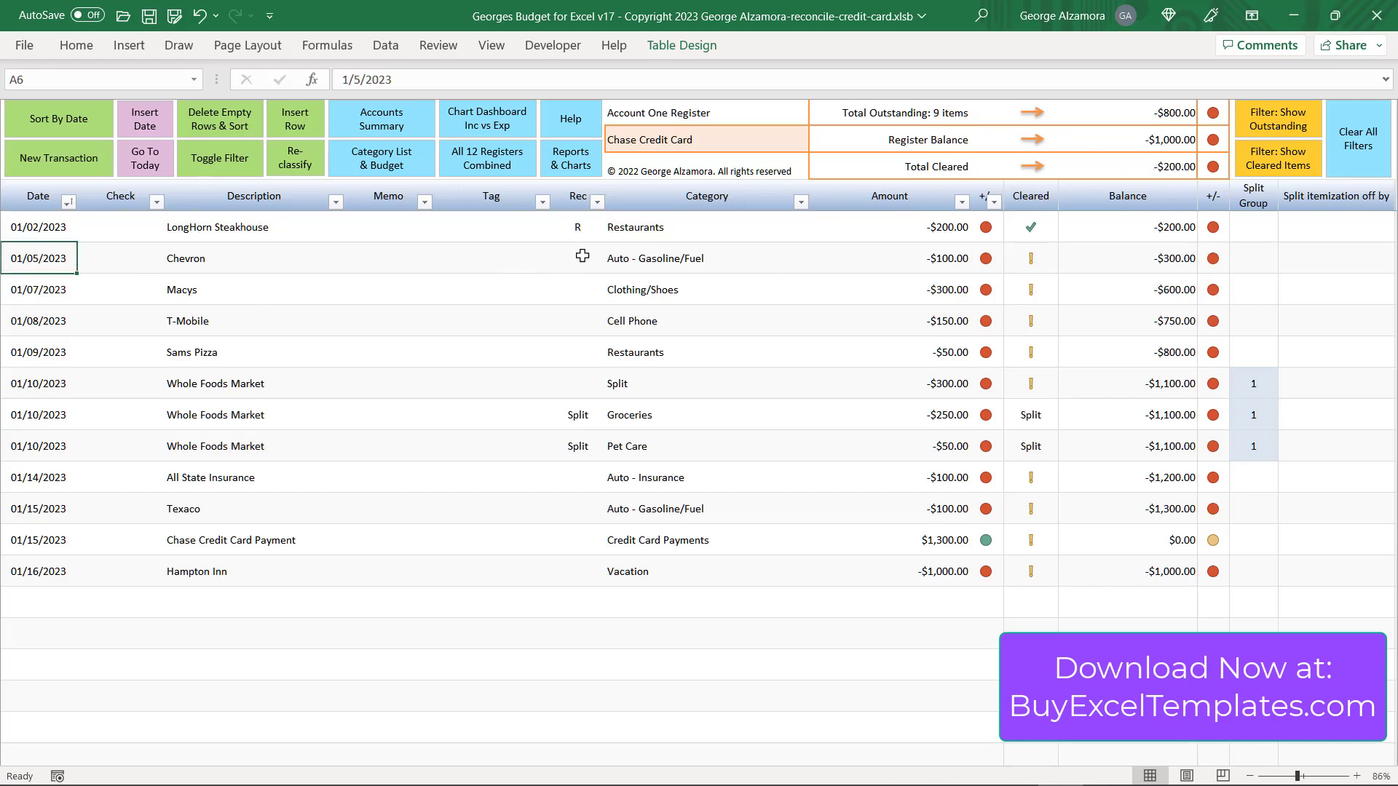
# Step: Copy the R into the Rec cells for Chevron through Whole Foods and All State through the card payment
pyautogui.click(578, 228)
pyautogui.rightClick(579, 228)
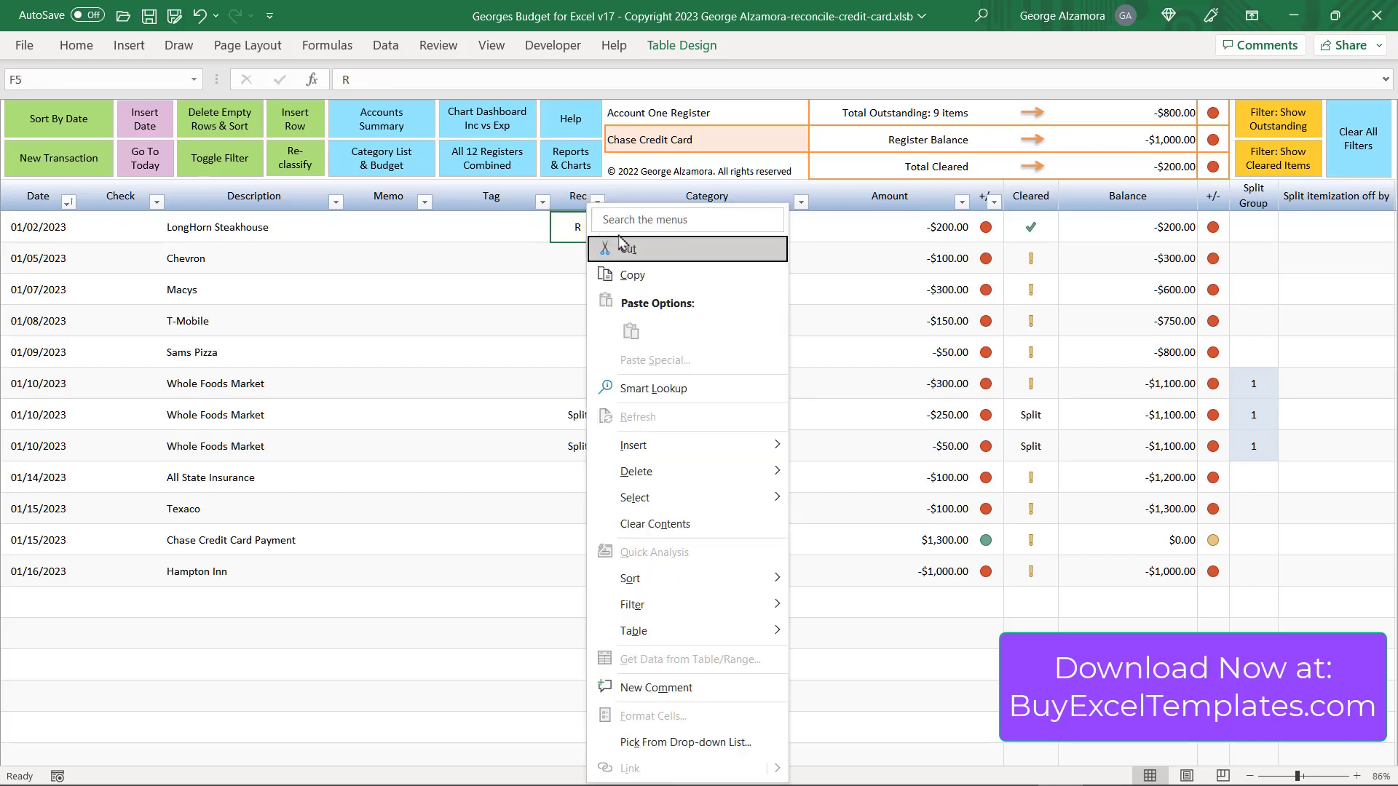
pyautogui.click(666, 279)
pyautogui.moveTo(580, 259); pyautogui.dragTo(581, 384)
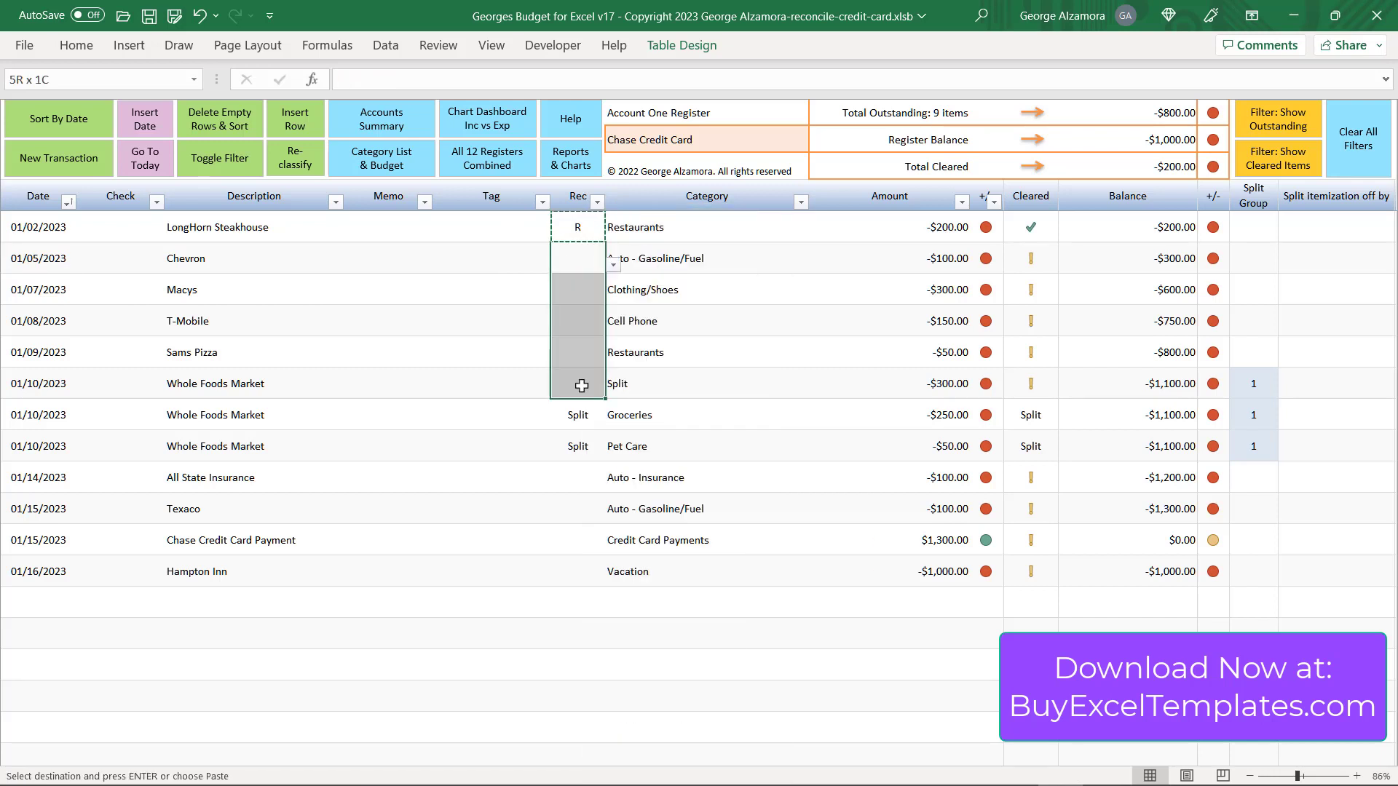
pyautogui.moveTo(586, 481); pyautogui.dragTo(586, 539)
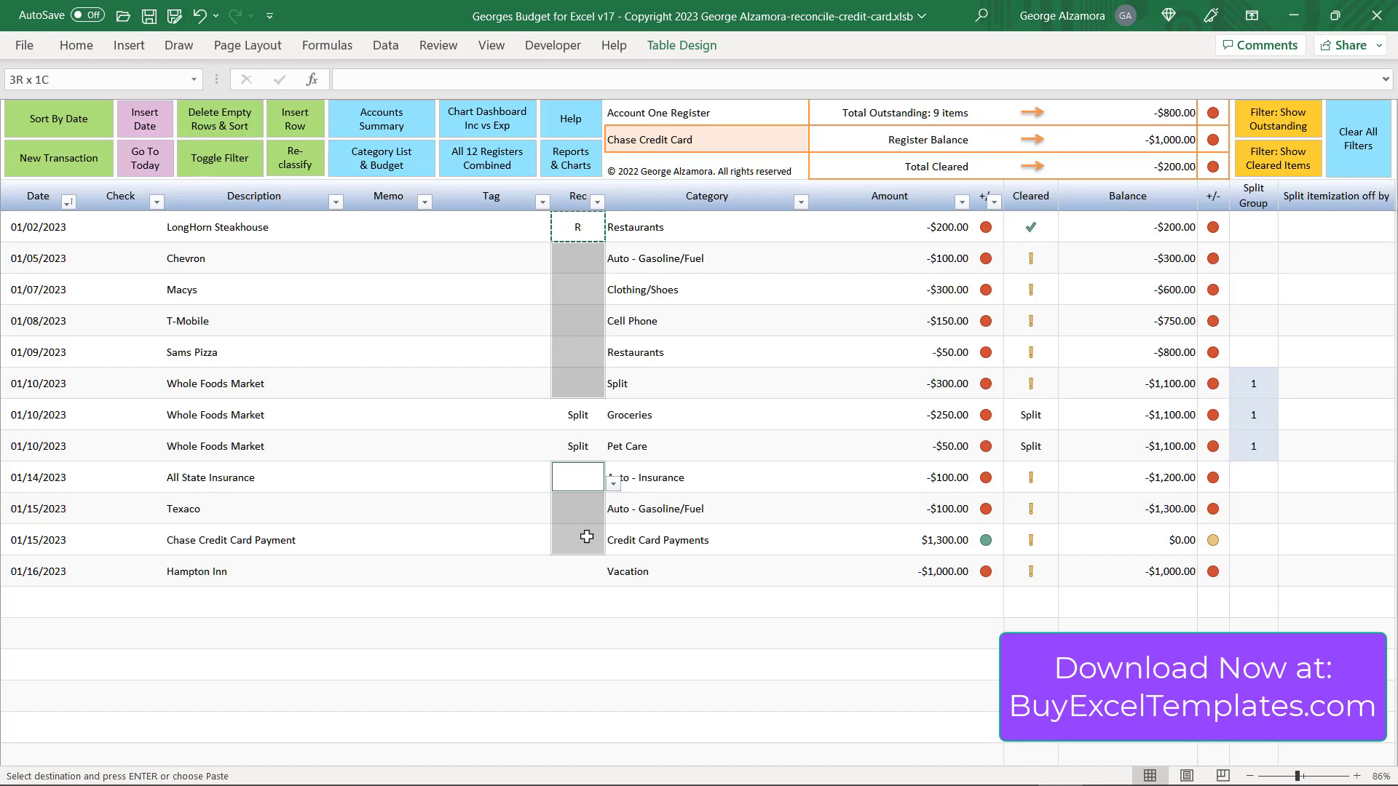
pyautogui.rightClick(583, 286)
pyautogui.click(655, 302)
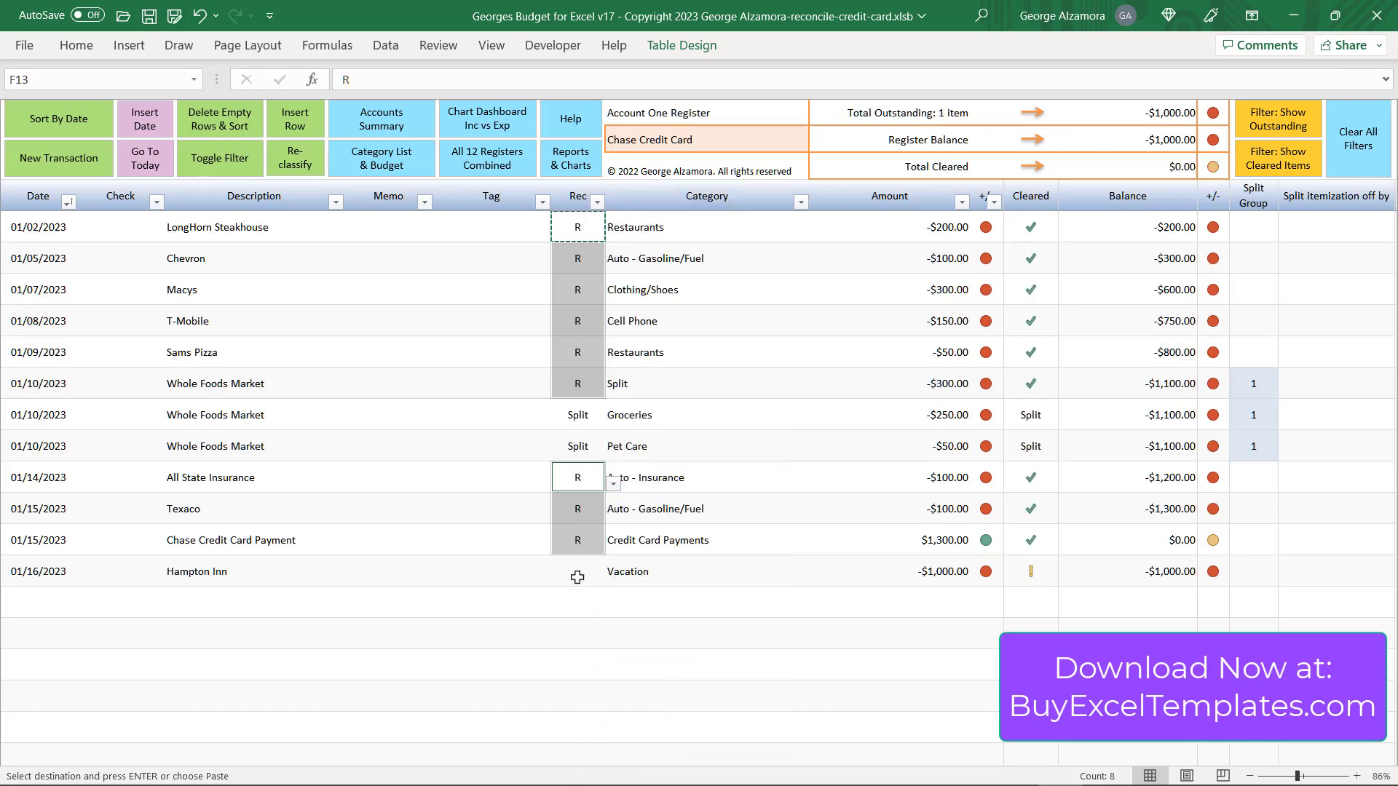
pyautogui.click(577, 573)
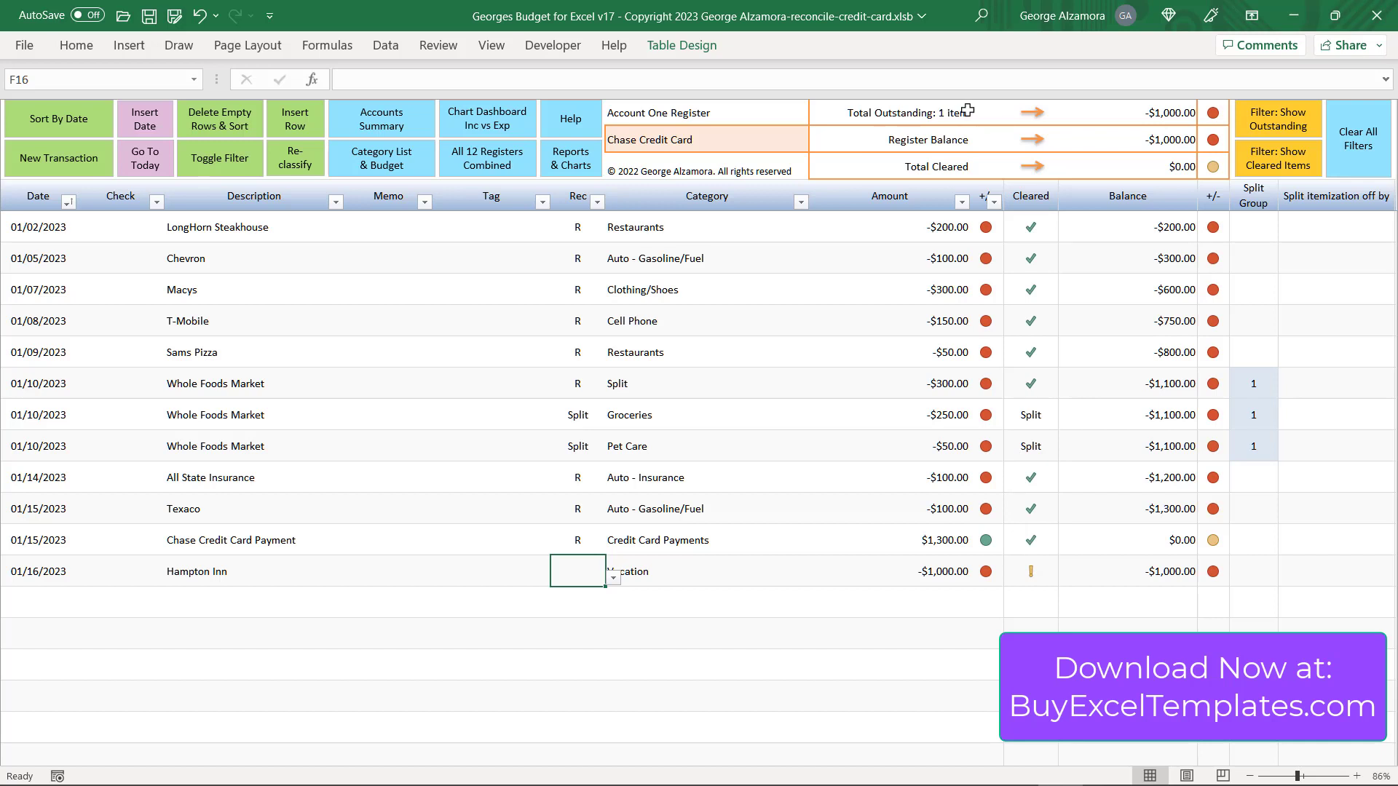
# Step: Filter to outstanding, then cleared items to confirm only Hampton Inn is uncleared, then remove filters
pyautogui.moveTo(41, 577); pyautogui.dragTo(919, 575)
pyautogui.click(764, 685)
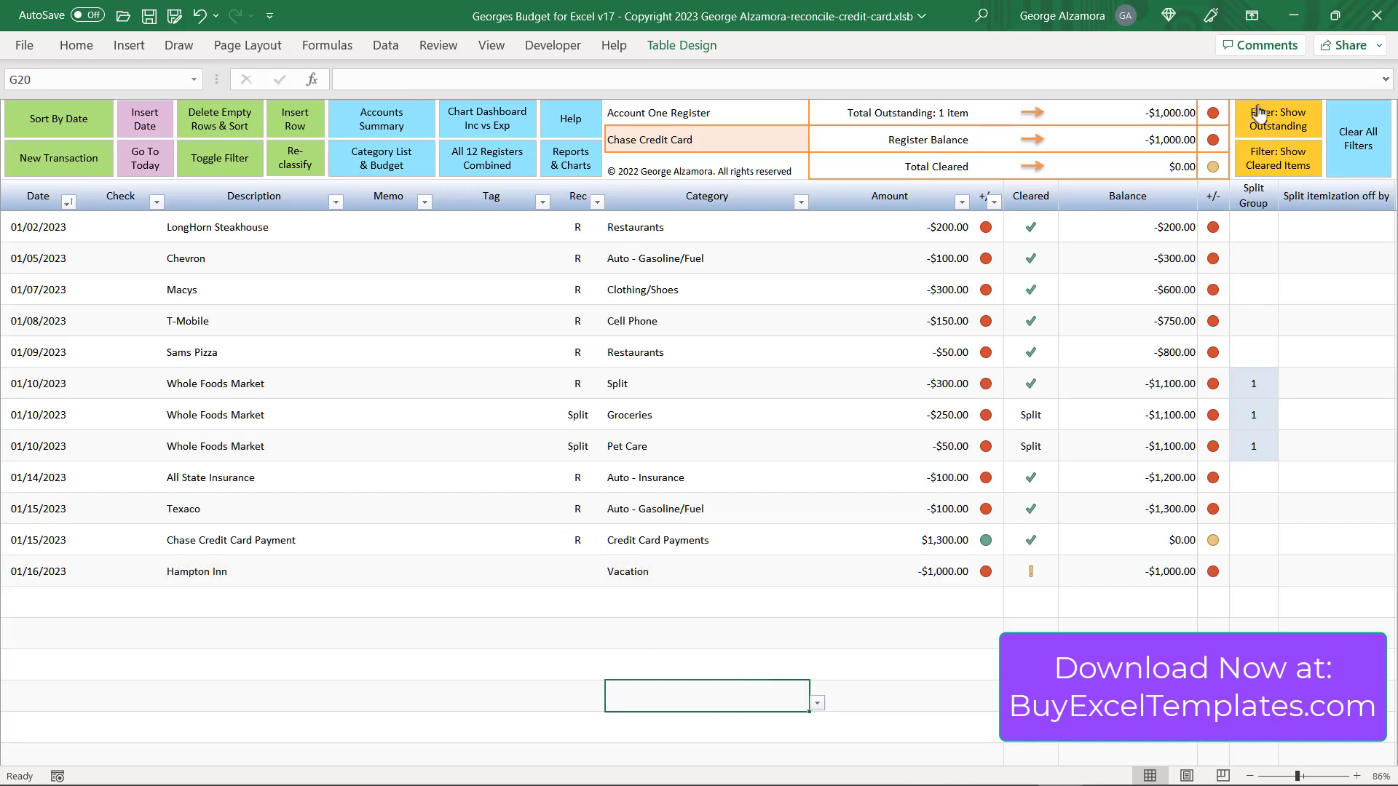
pyautogui.click(1310, 135)
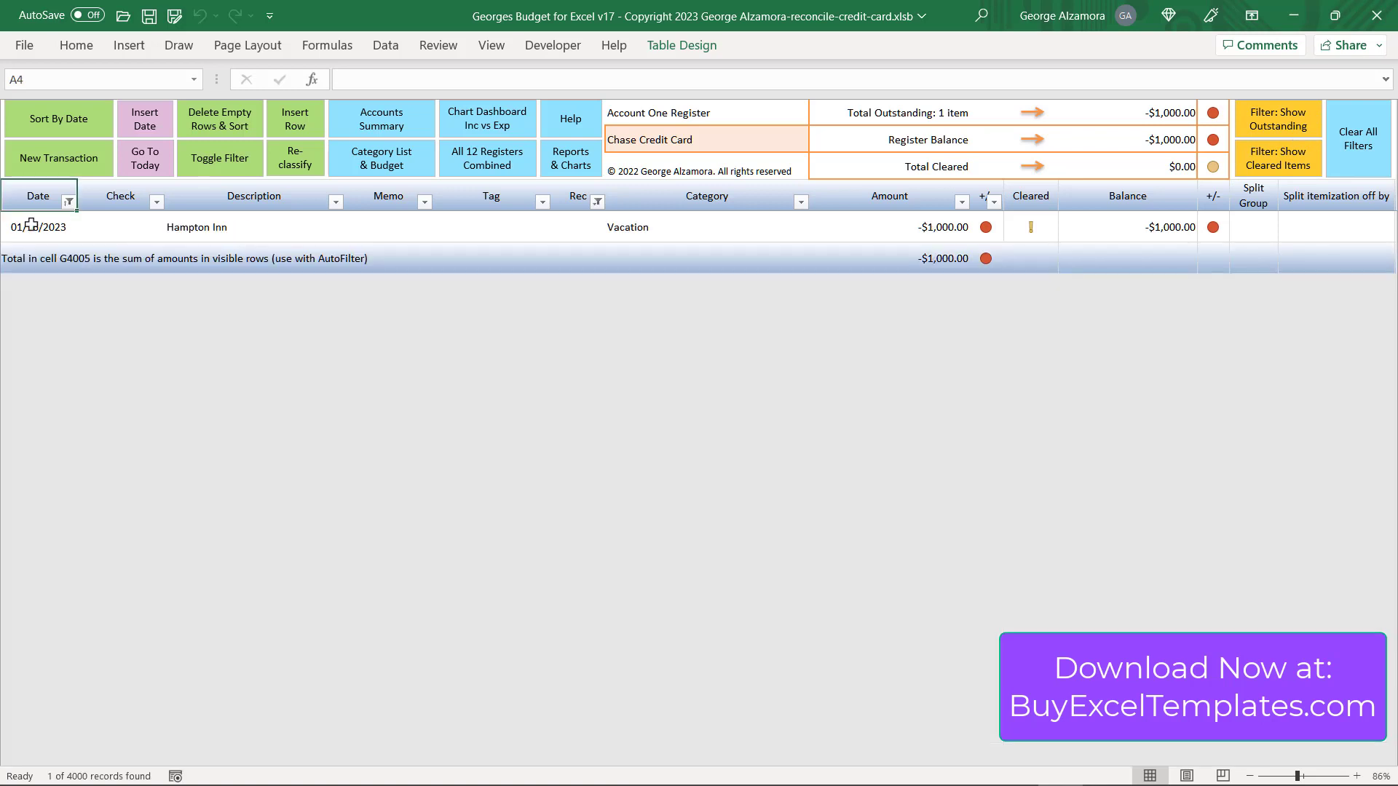
pyautogui.moveTo(31, 225); pyautogui.dragTo(942, 225)
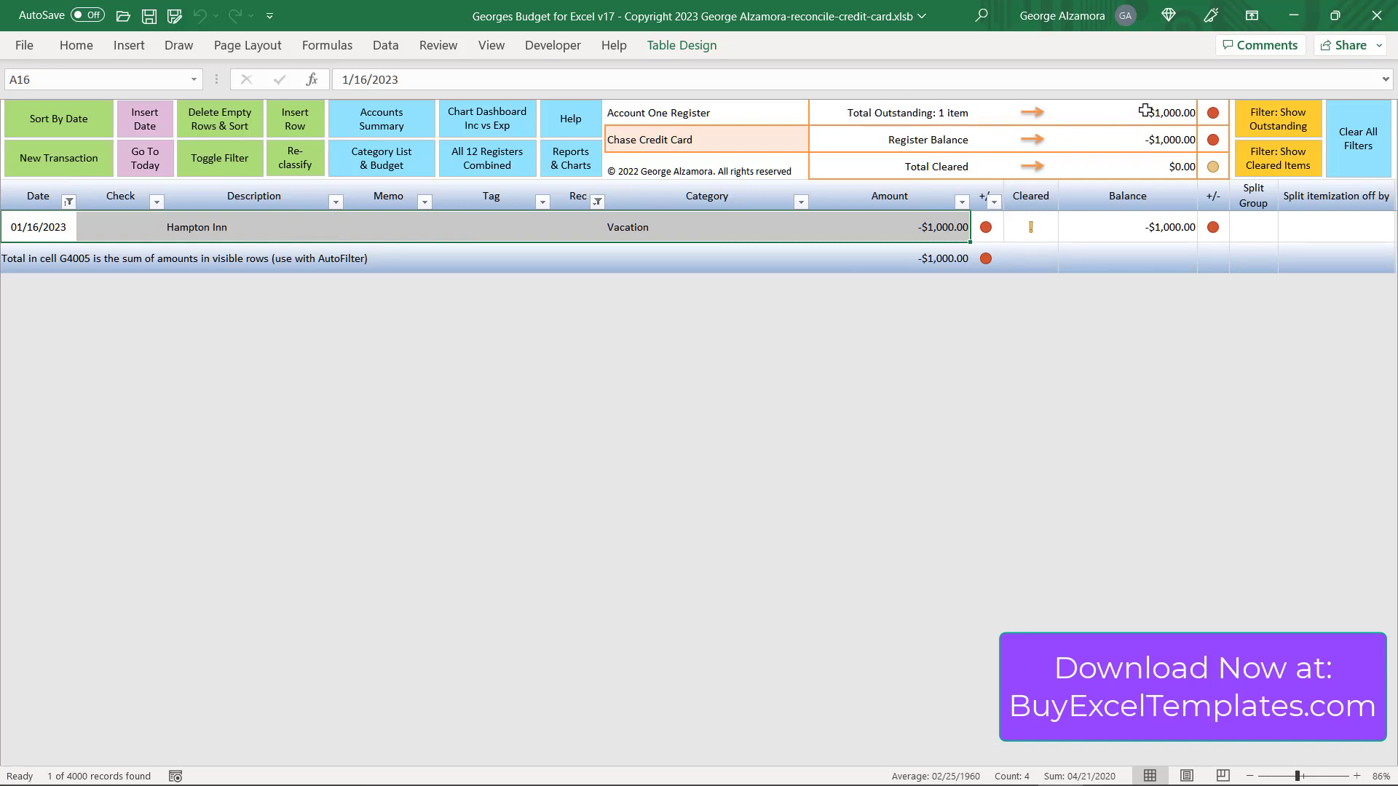
pyautogui.click(1298, 172)
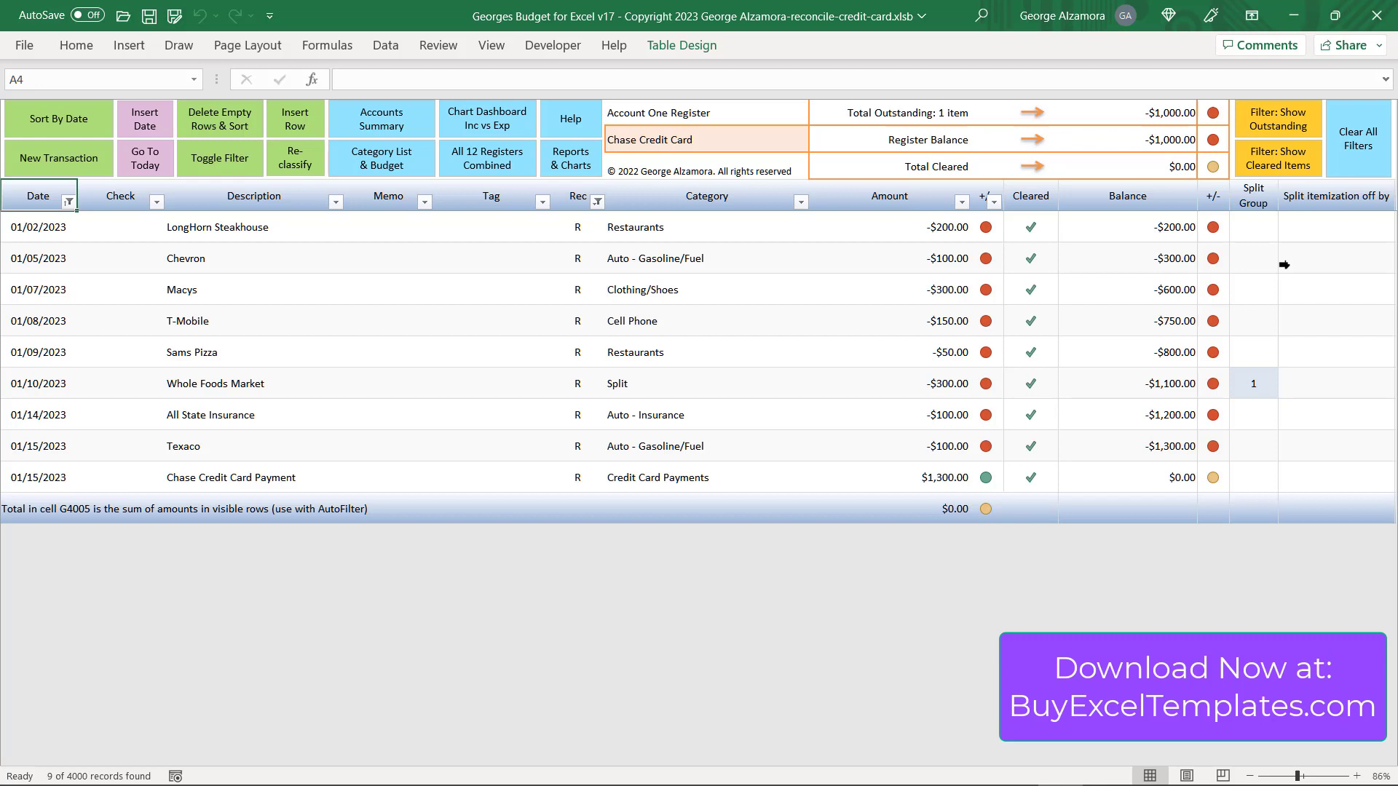
pyautogui.click(1367, 172)
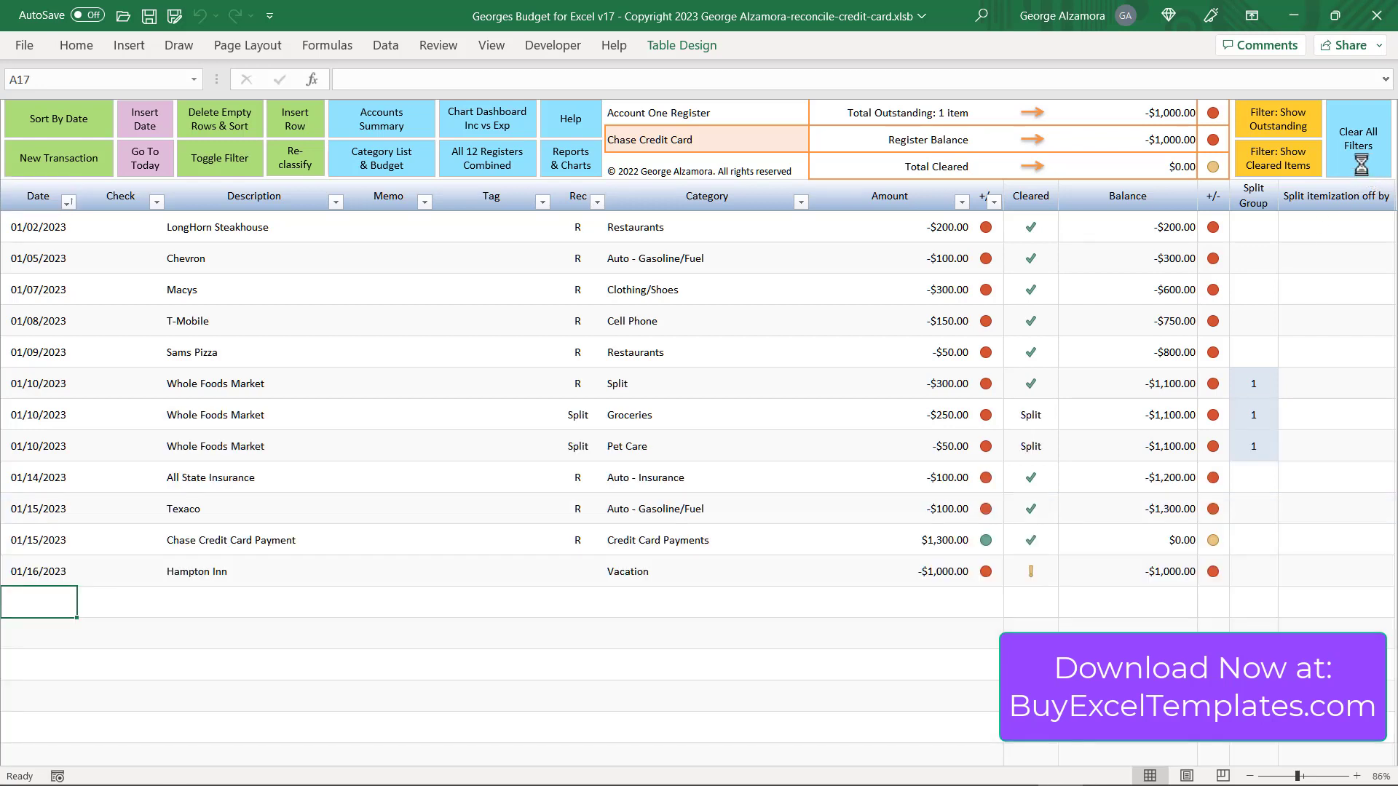
pyautogui.click(862, 700)
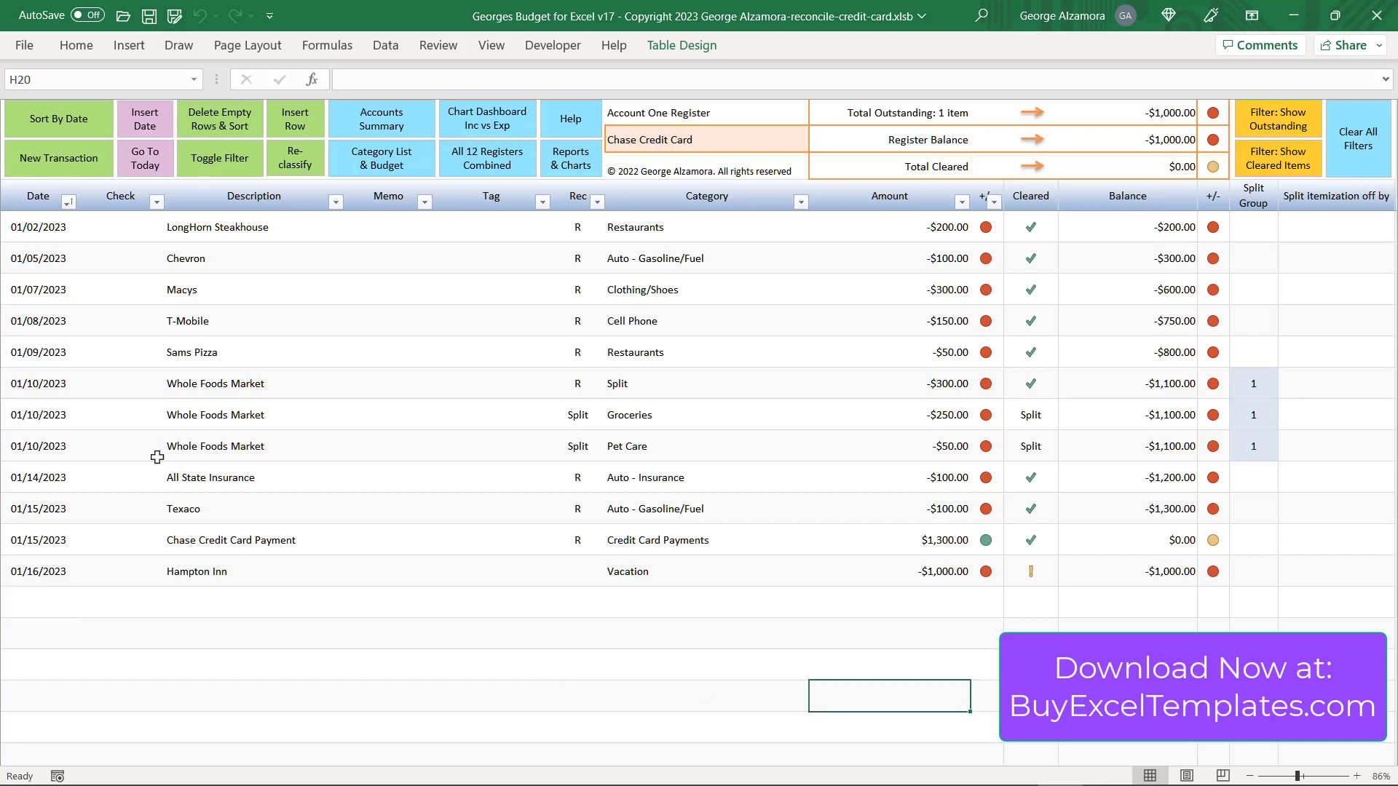
pyautogui.moveTo(27, 379); pyautogui.dragTo(839, 459)
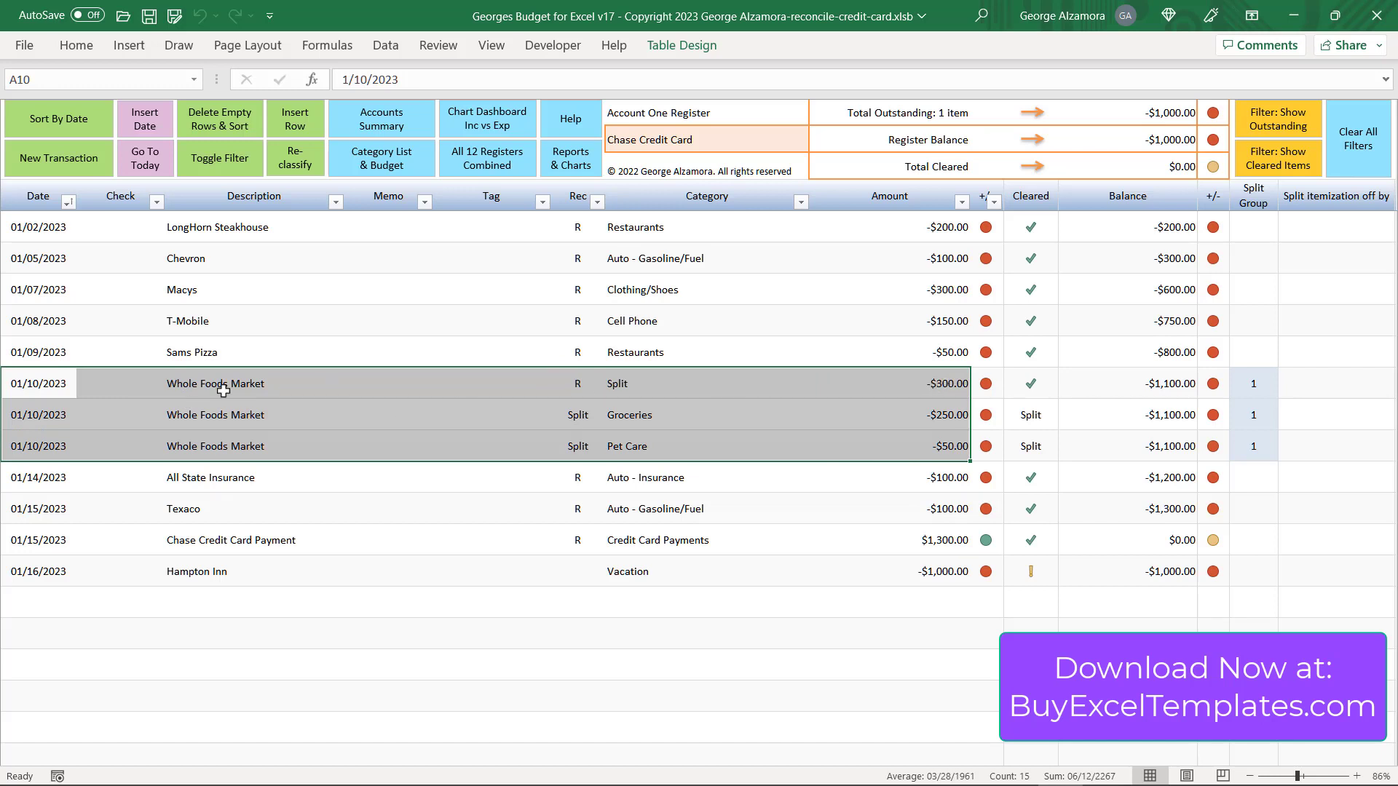
pyautogui.moveTo(51, 386); pyautogui.dragTo(924, 388)
pyautogui.moveTo(44, 422); pyautogui.dragTo(931, 431)
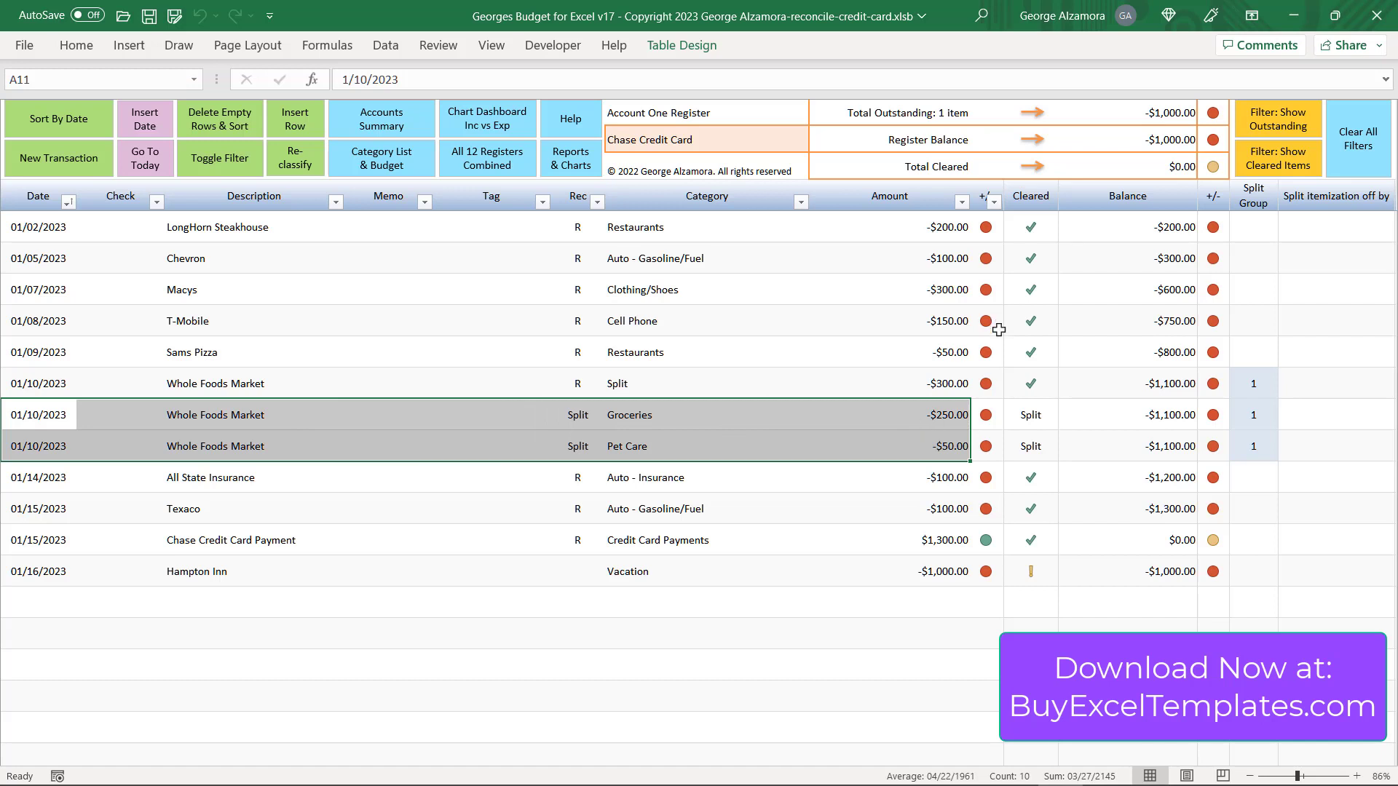
pyautogui.click(949, 416)
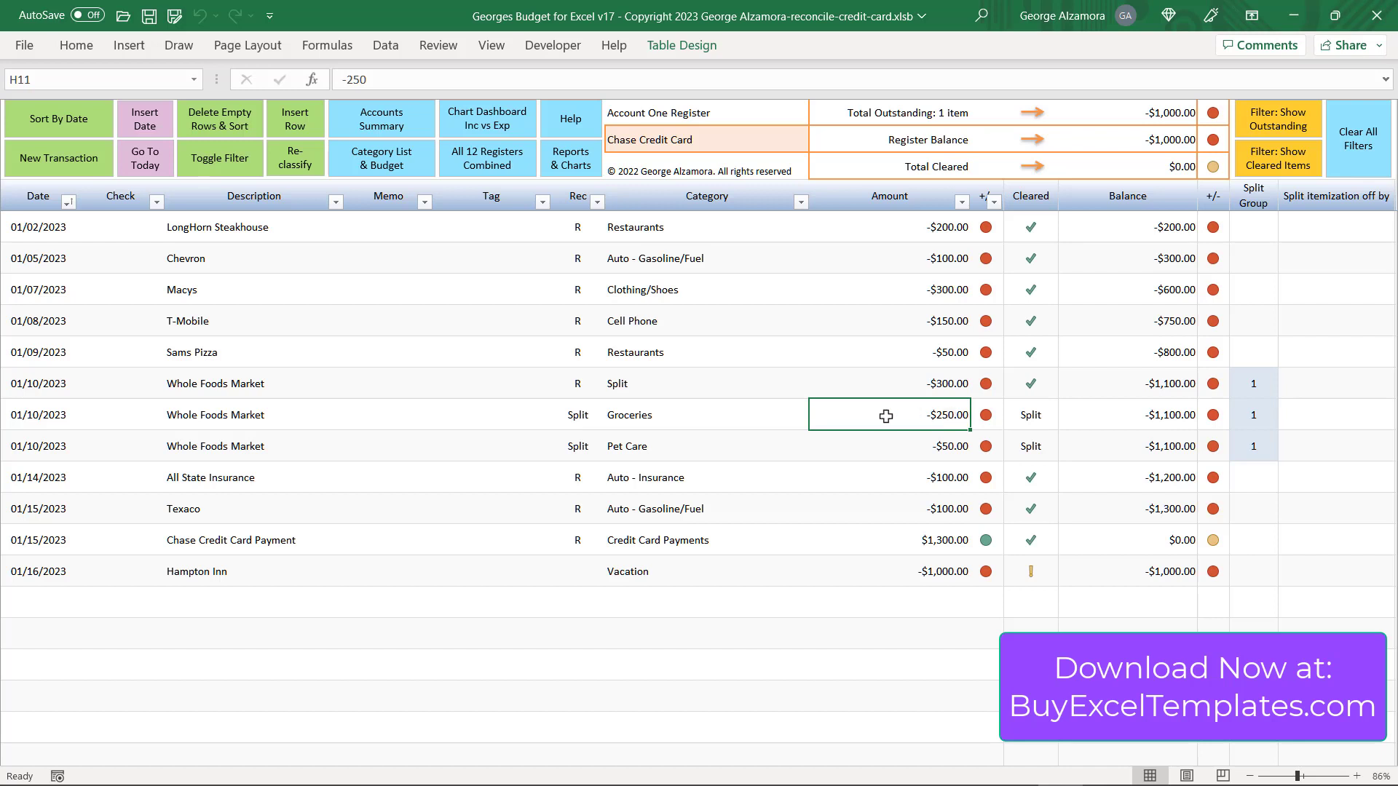
pyautogui.click(657, 421)
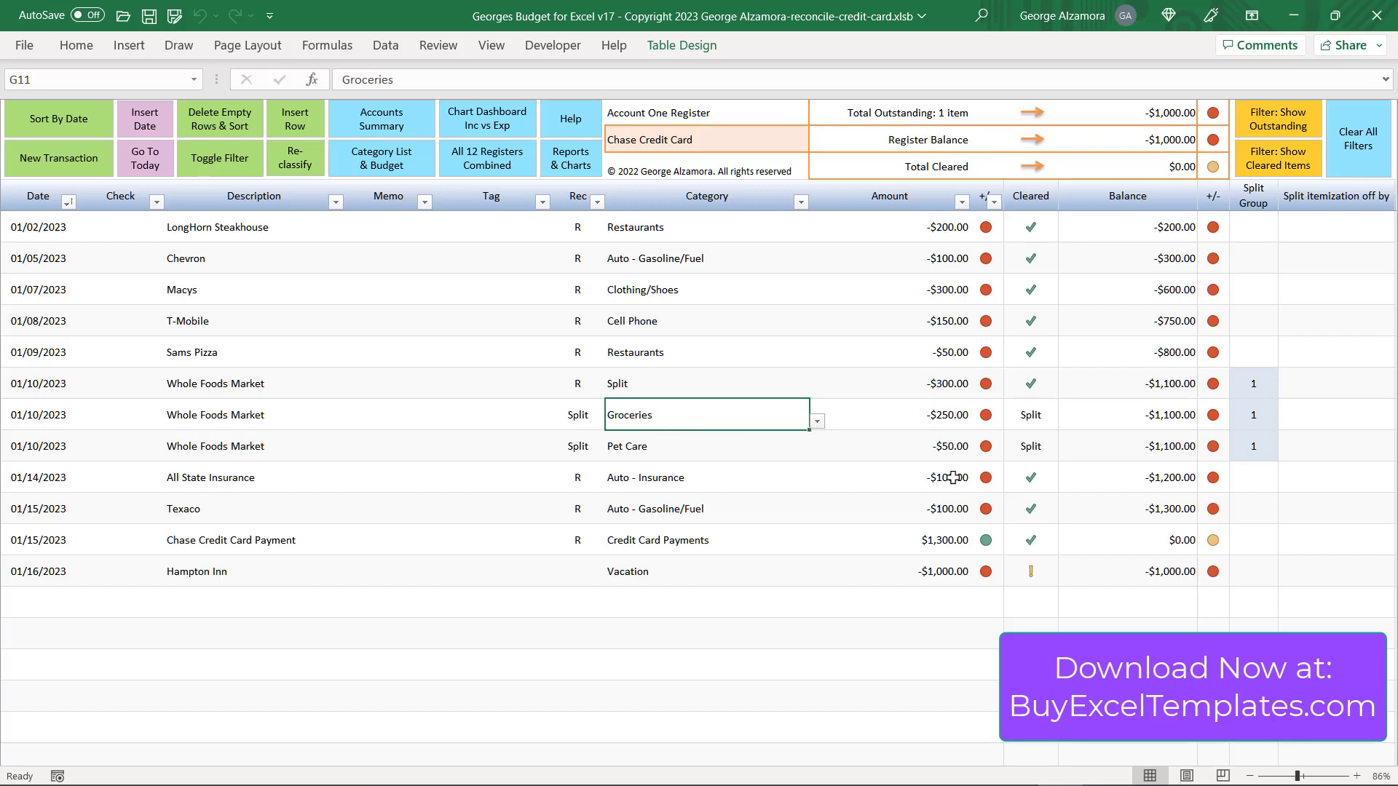
pyautogui.click(949, 451)
pyautogui.click(638, 453)
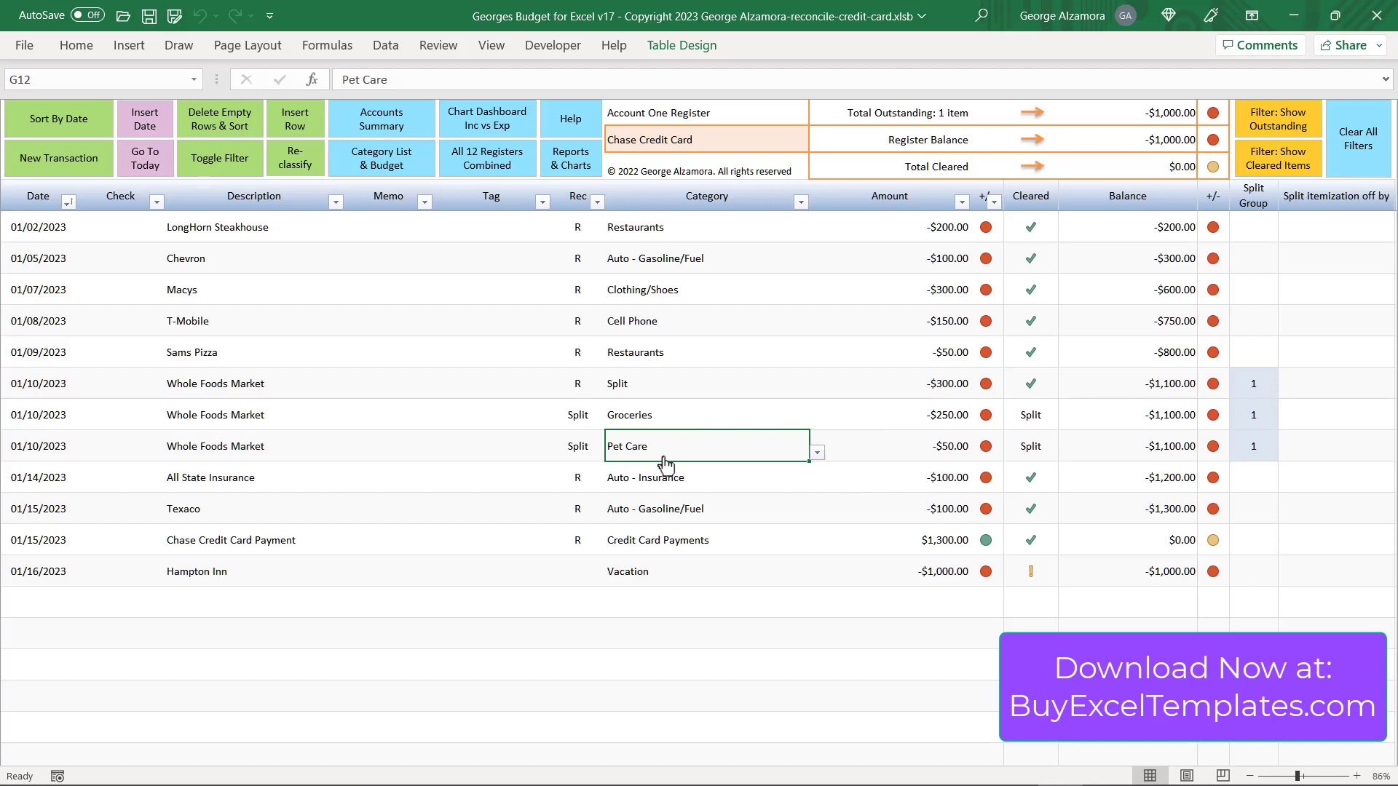
pyautogui.moveTo(36, 383); pyautogui.dragTo(955, 449)
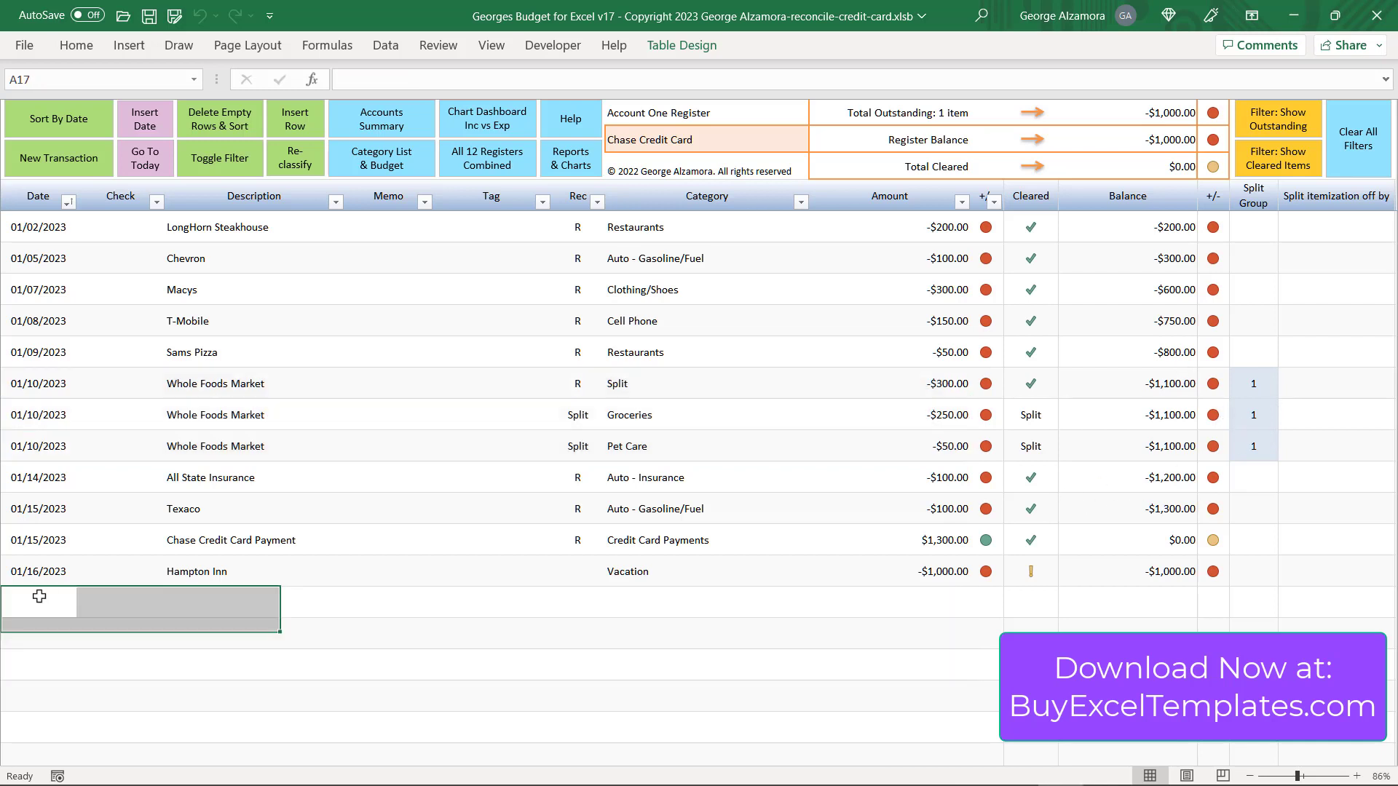
pyautogui.moveTo(28, 594); pyautogui.dragTo(960, 652)
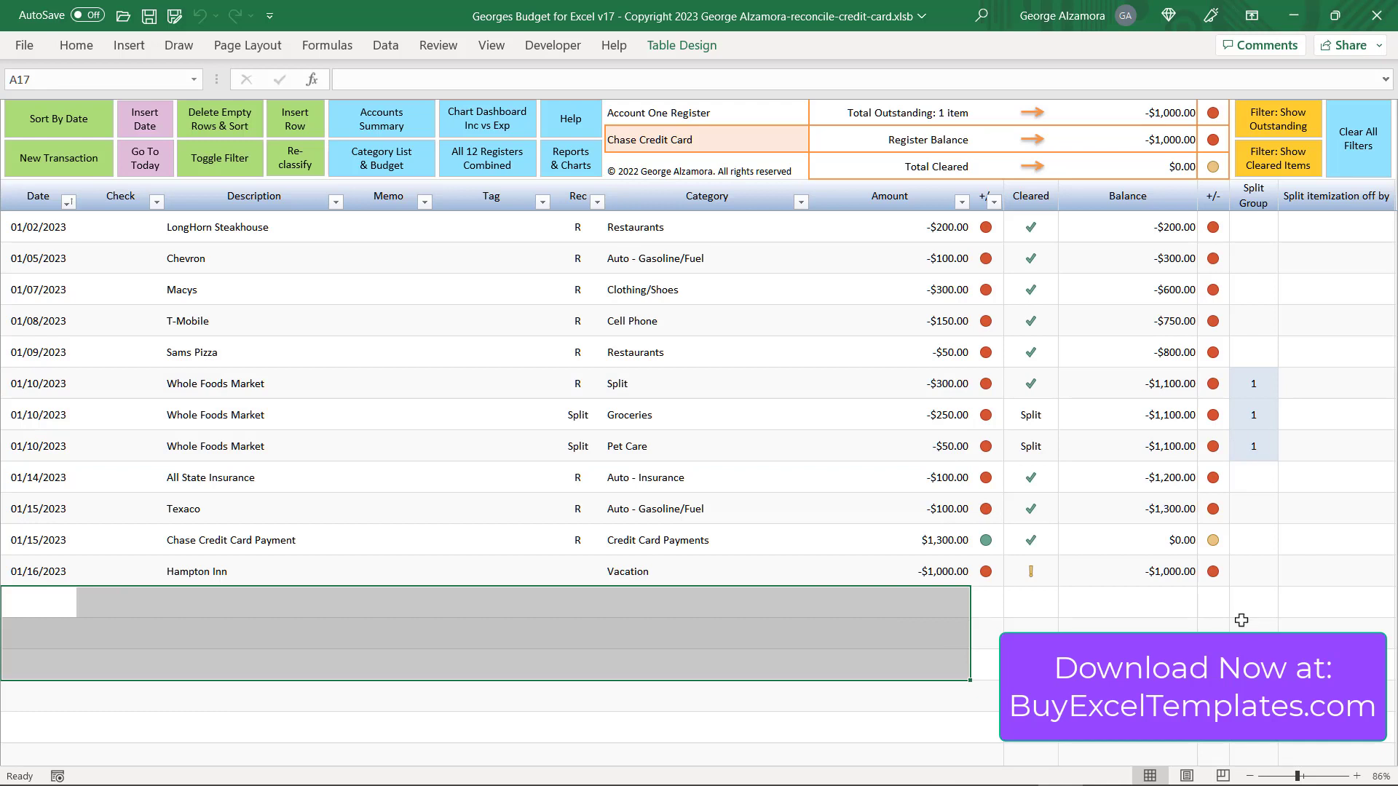
pyautogui.click(510, 632)
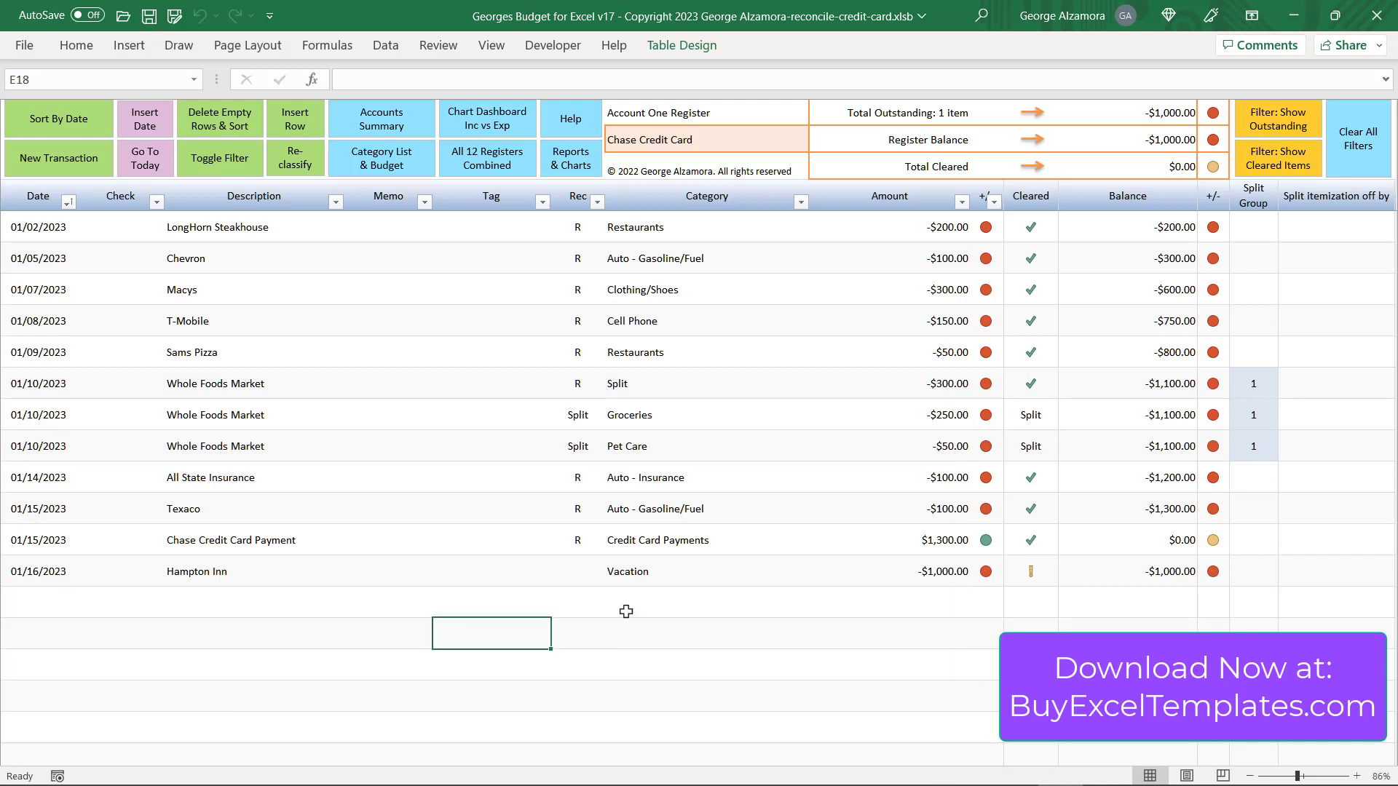
pyautogui.click(587, 384)
pyautogui.click(613, 390)
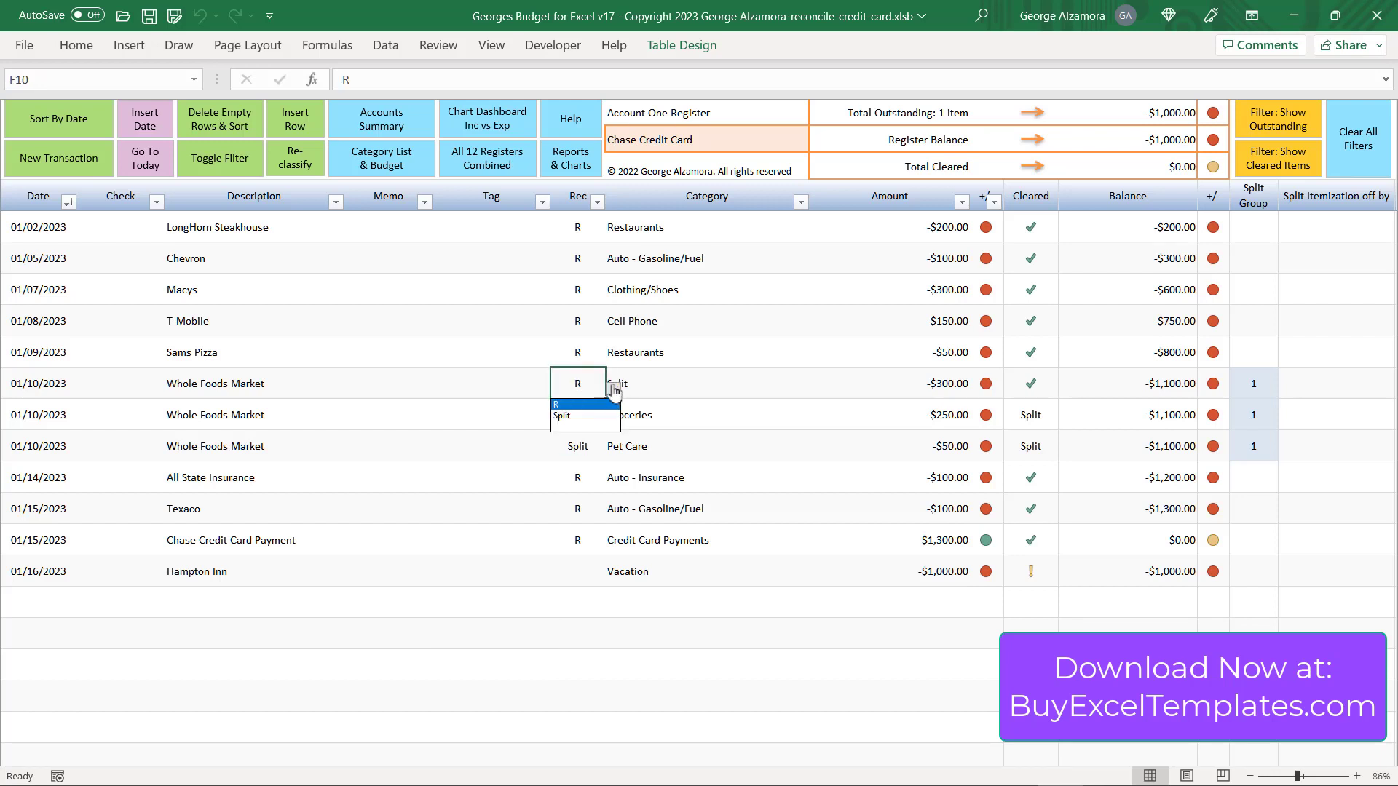
pyautogui.press('Escape')
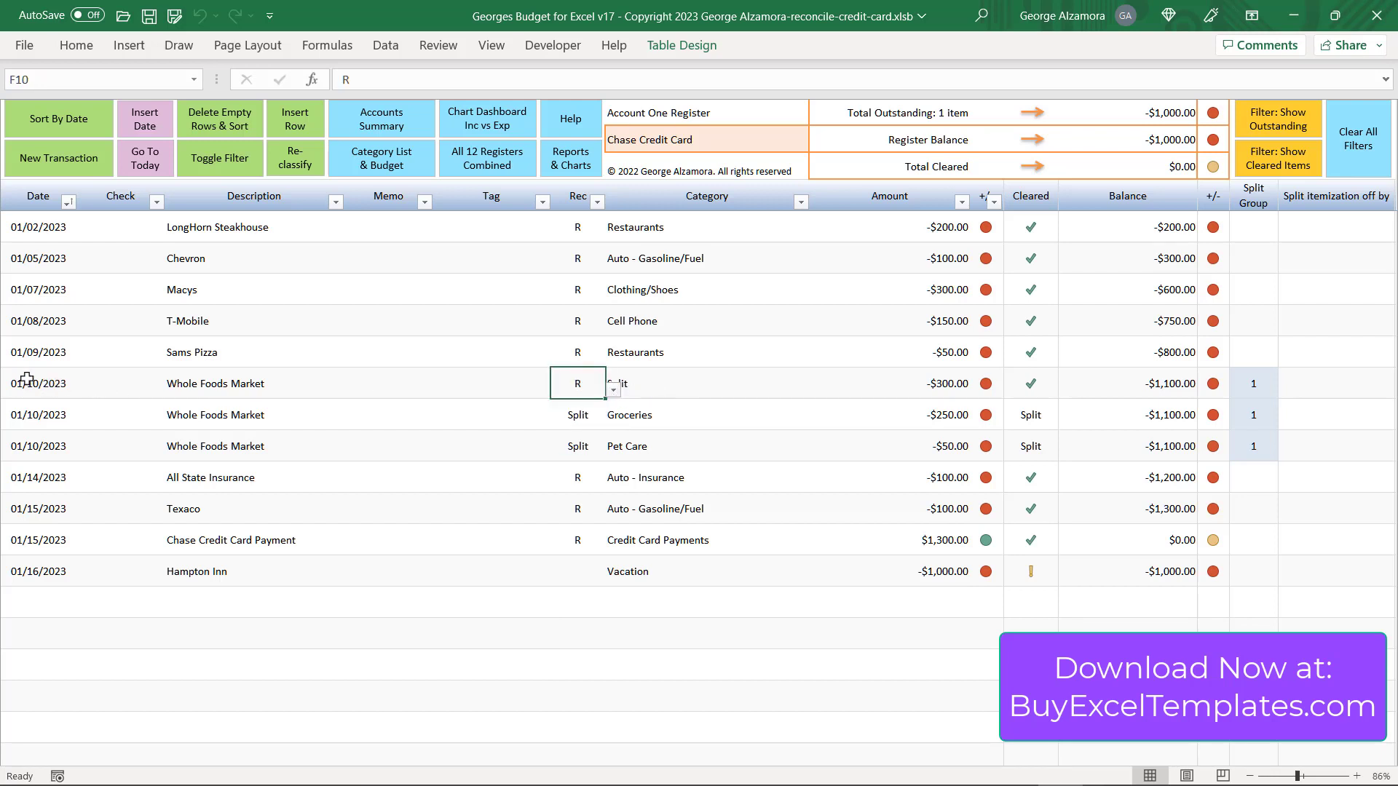
pyautogui.moveTo(62, 383); pyautogui.dragTo(910, 400)
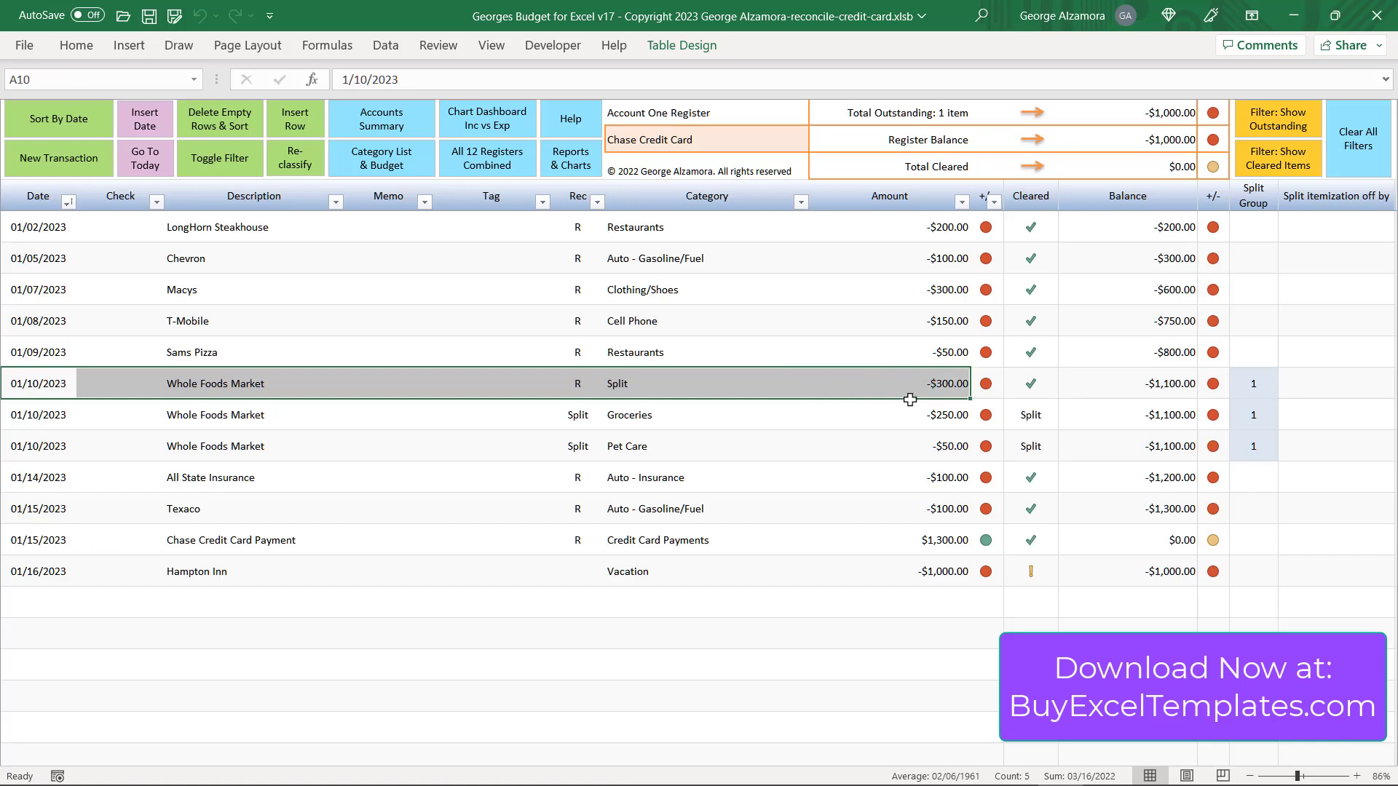
pyautogui.click(909, 396)
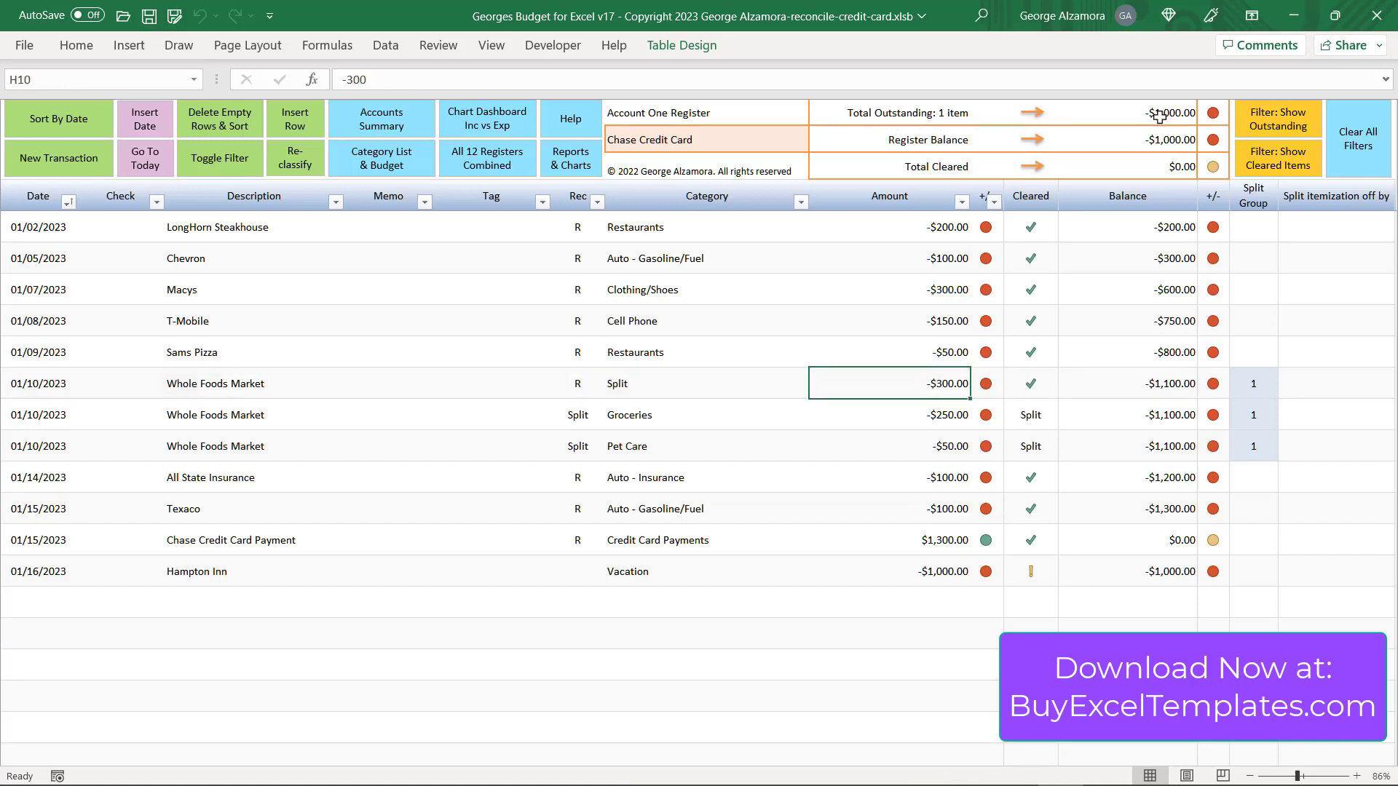
pyautogui.click(579, 576)
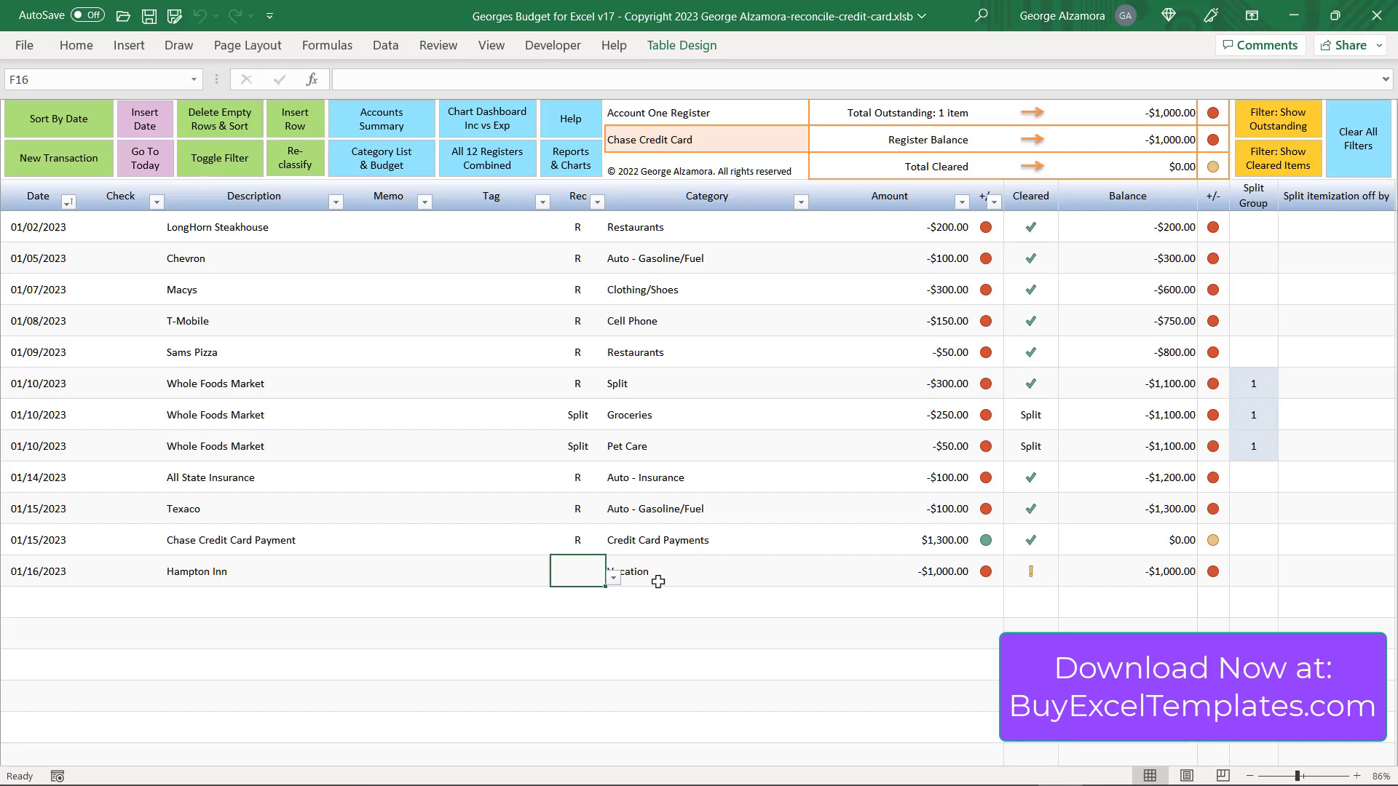
# Step: Set Hampton Inn's Rec value to R and confirm the entry
pyautogui.click(613, 577)
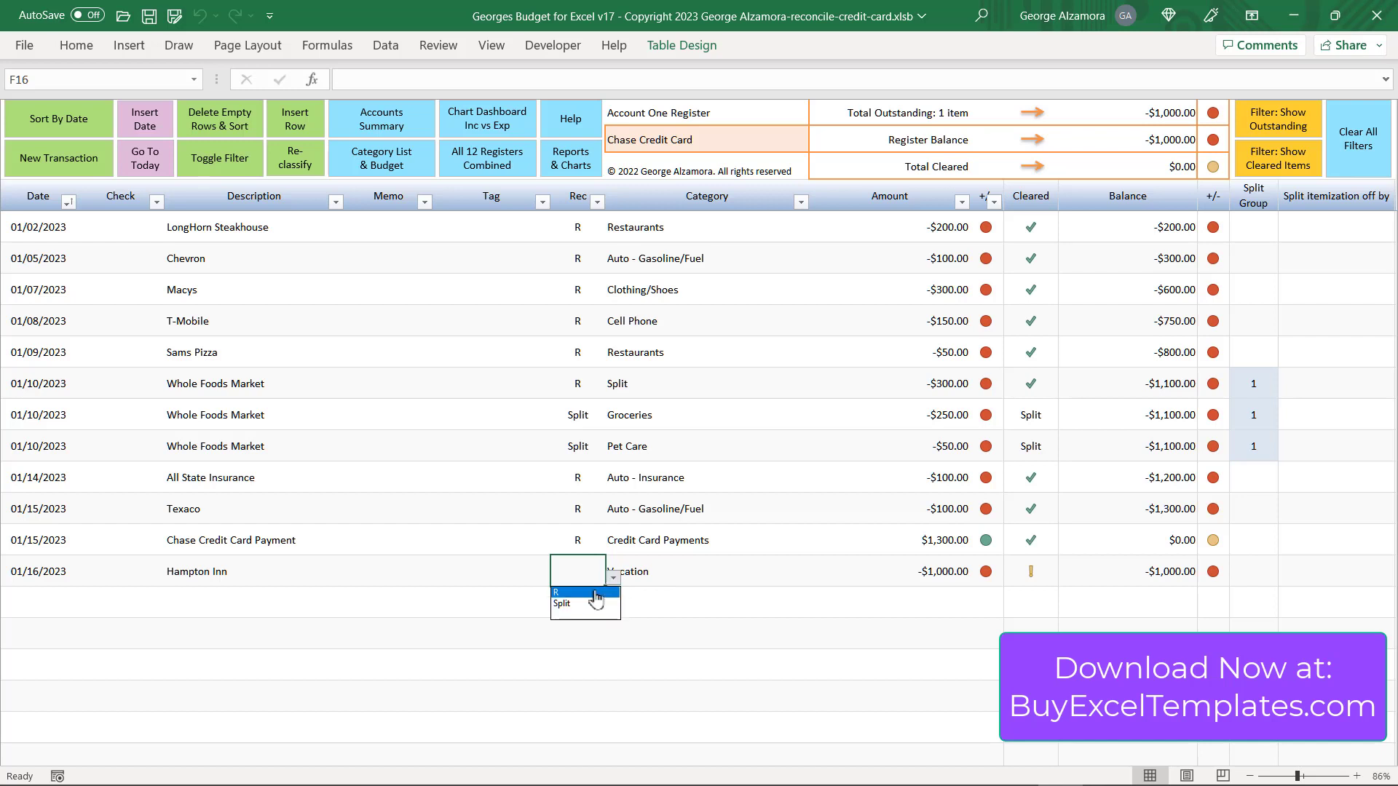
pyautogui.click(595, 592)
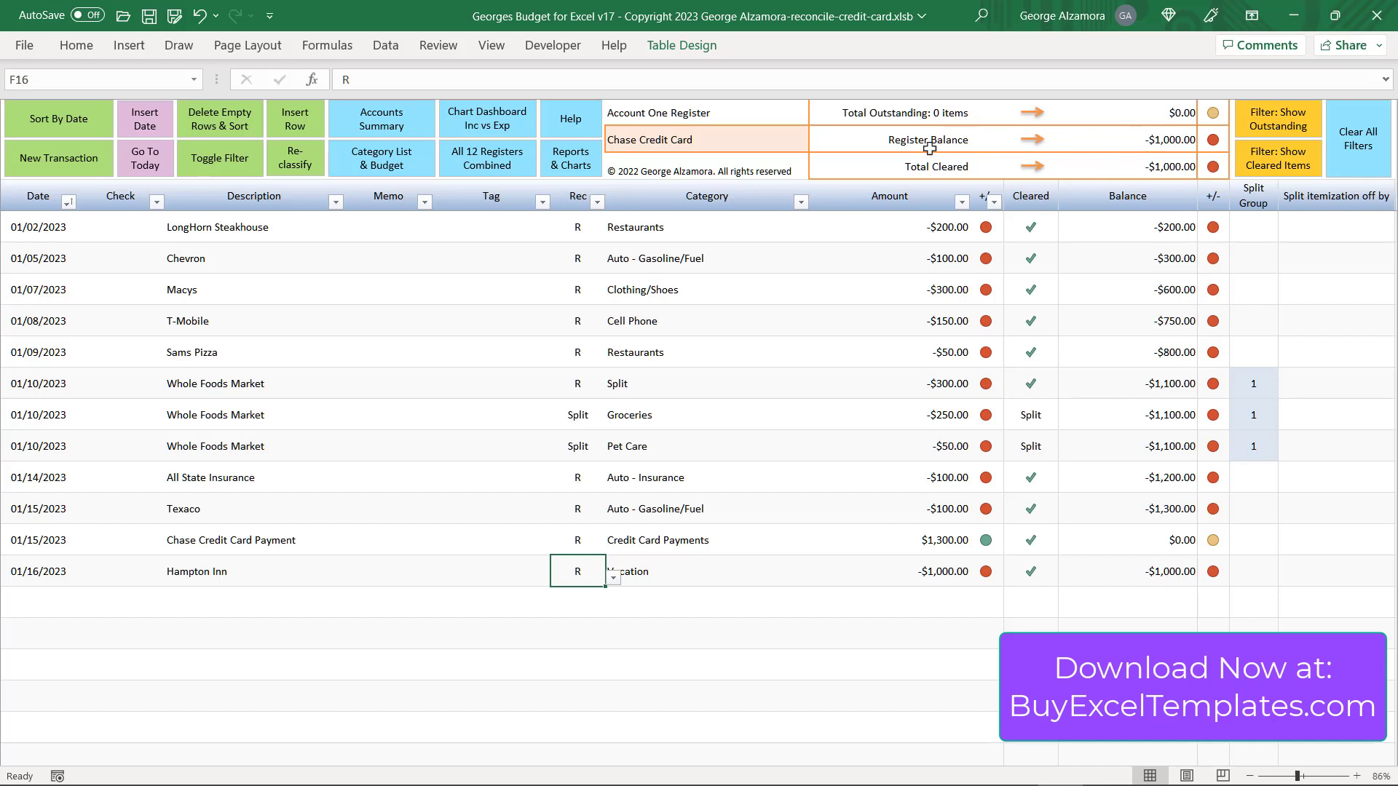
pyautogui.press('Return')
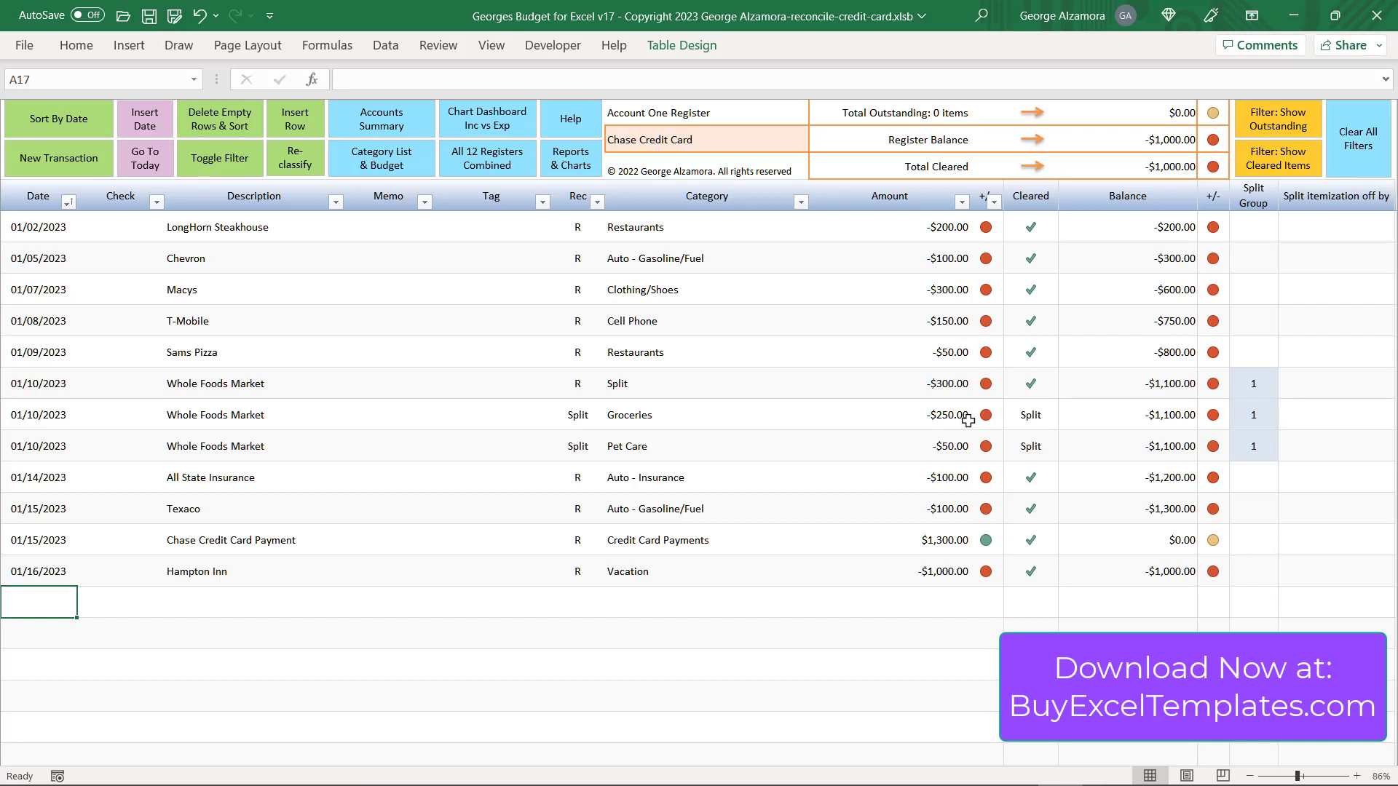
pyautogui.moveTo(934, 227); pyautogui.dragTo(955, 499)
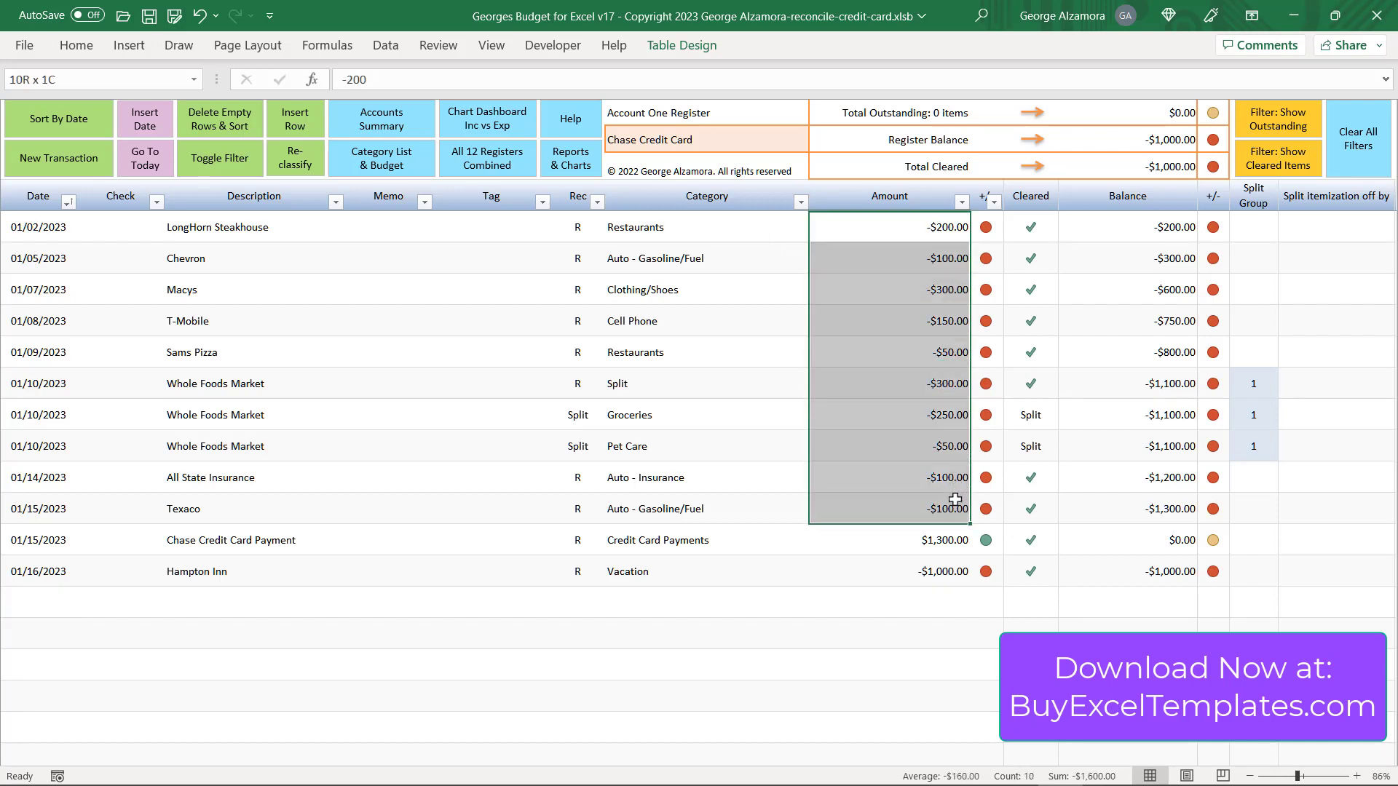
pyautogui.click(965, 540)
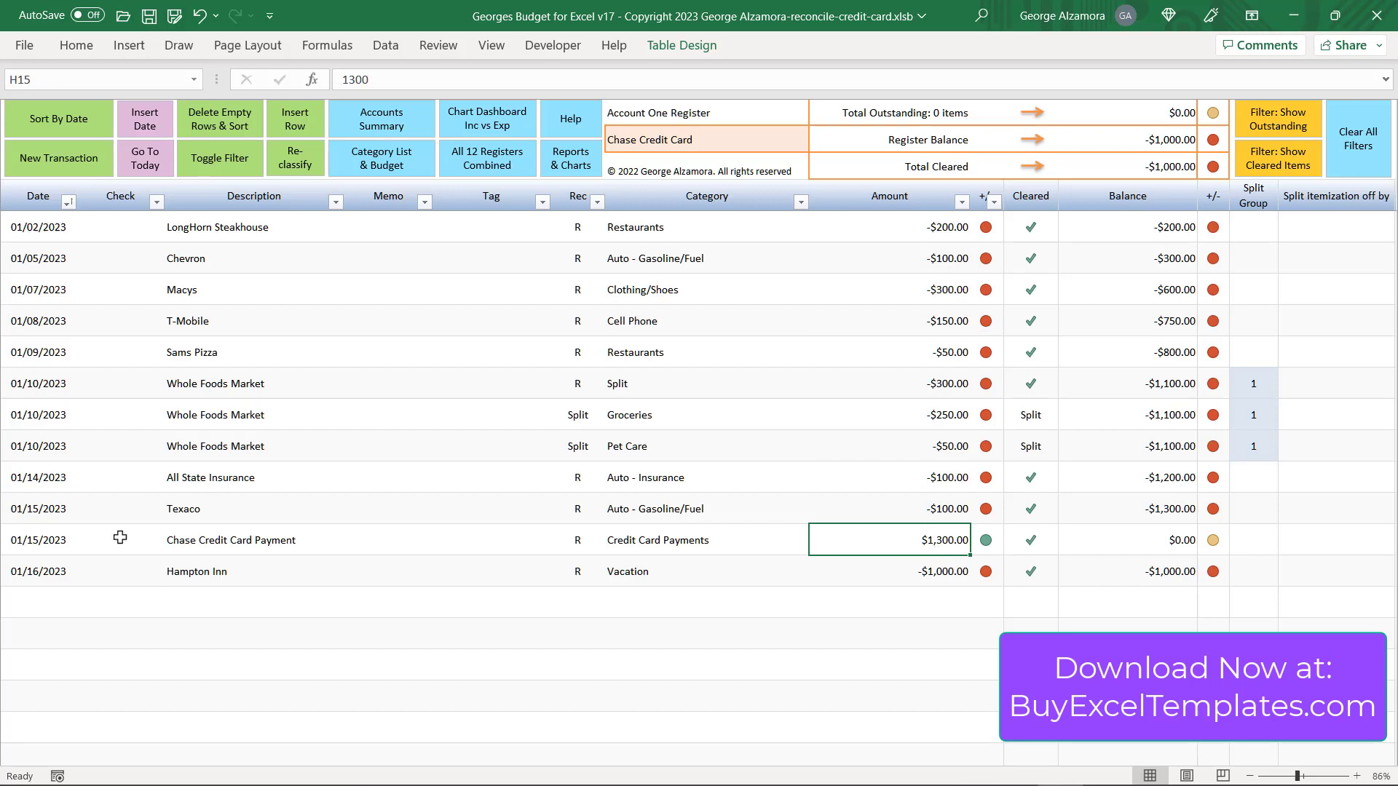
pyautogui.moveTo(32, 542); pyautogui.dragTo(921, 537)
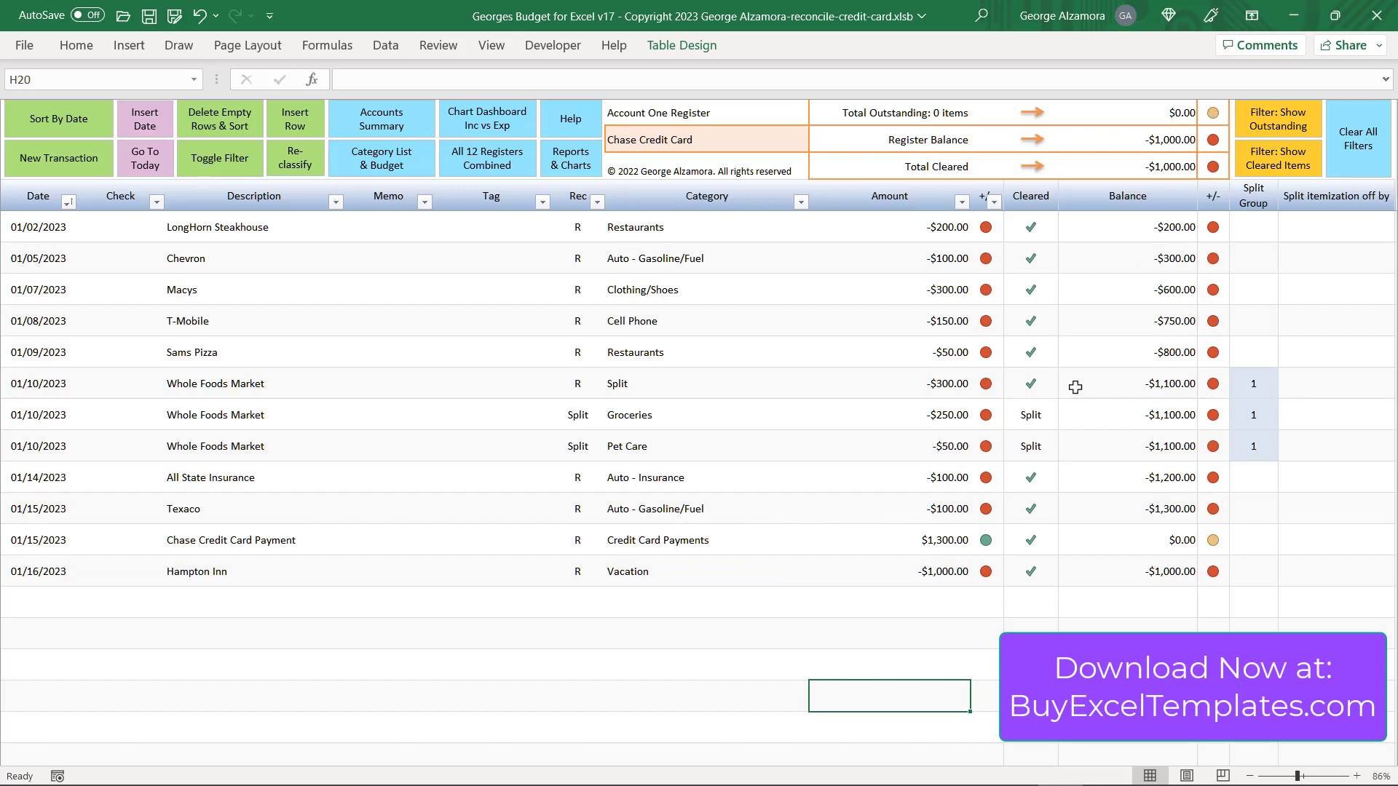
pyautogui.click(72, 591)
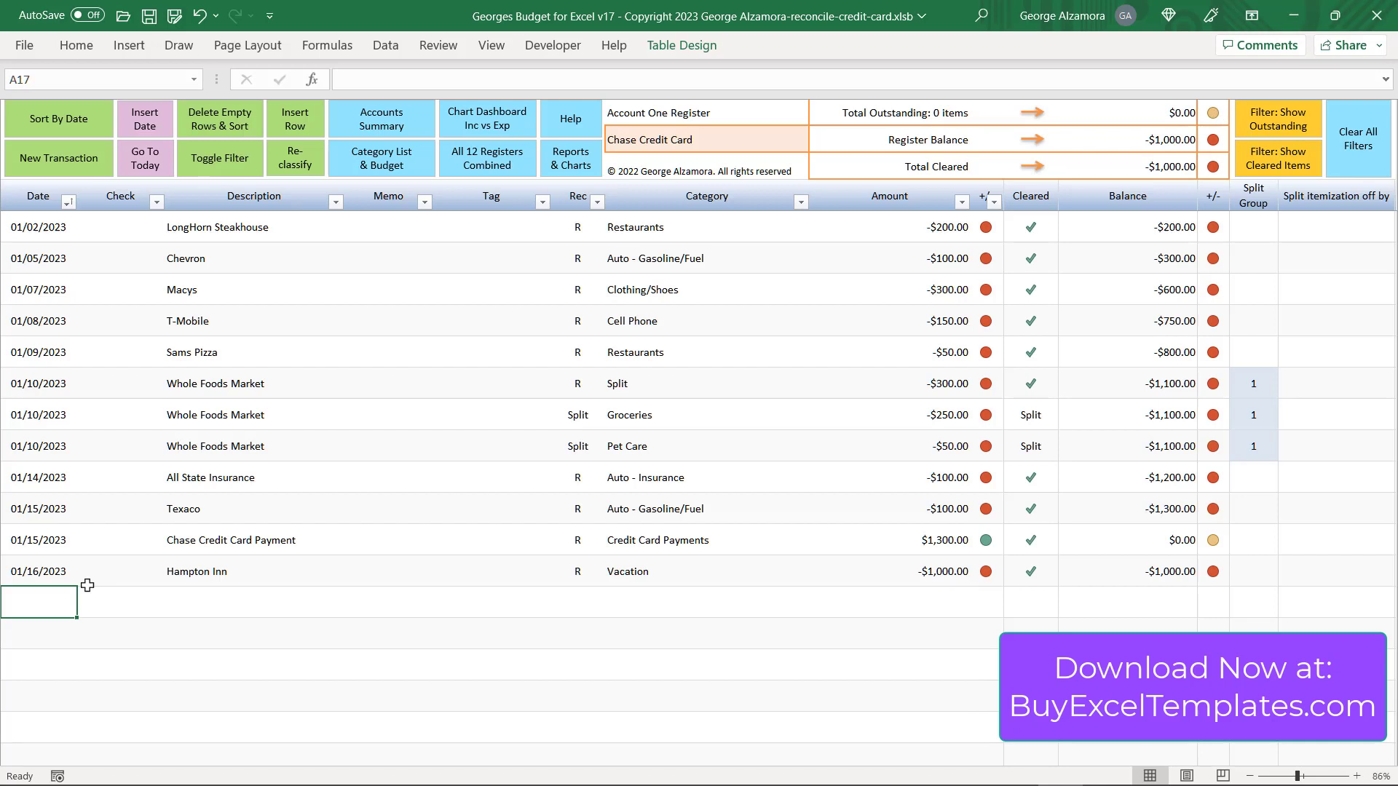